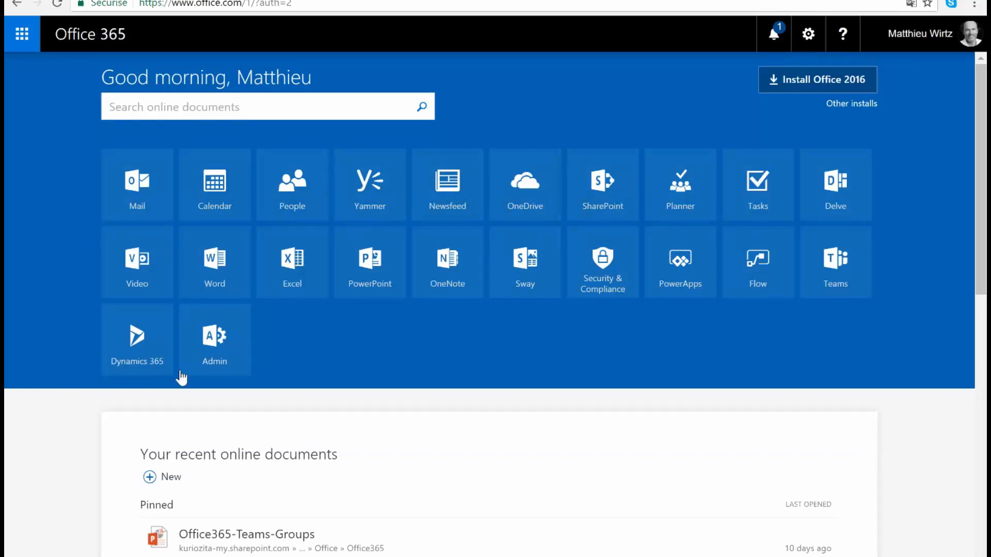
# Open OneDrive and check which commands are offered for the Blocs-notes folder and ASCII Table and Description.docx
pyautogui.click(523, 198)
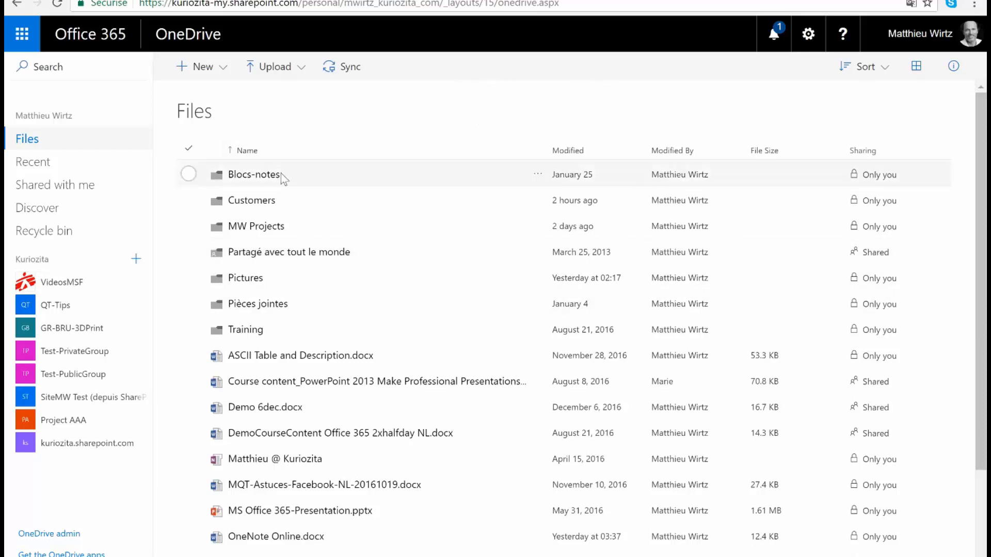
pyautogui.click(188, 174)
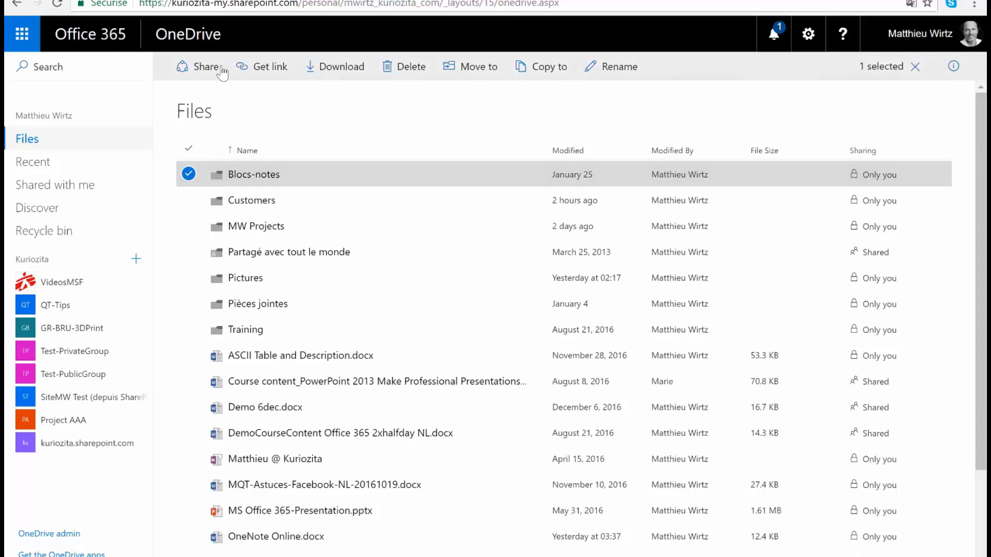
pyautogui.click(189, 176)
pyautogui.click(188, 355)
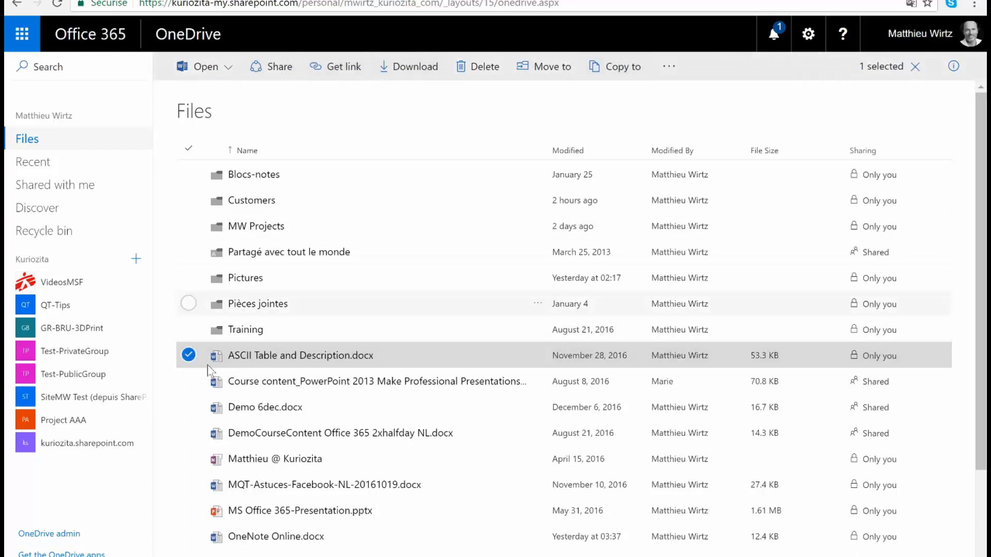
pyautogui.click(189, 357)
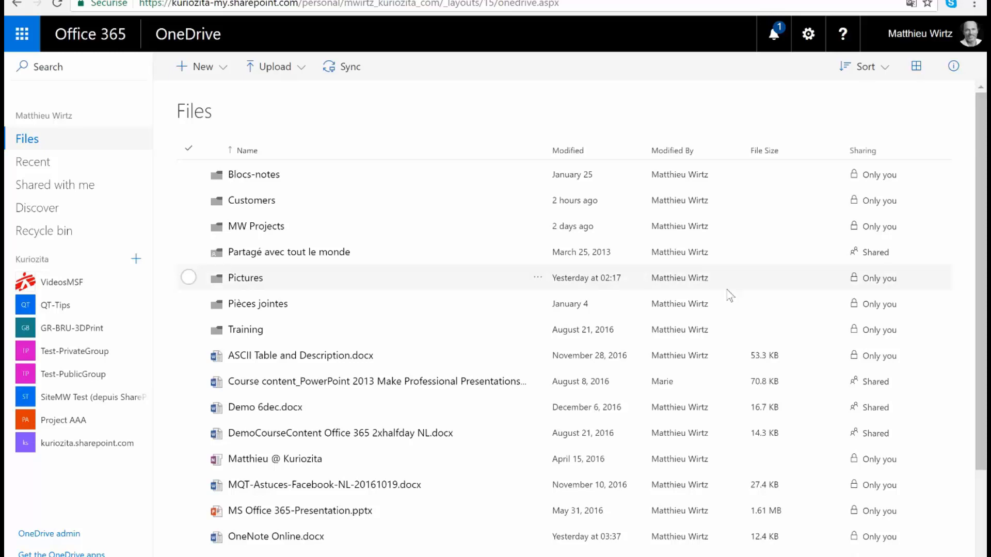
# Check the sorting options, preview the Files list as tiles and return it to list view
pyautogui.click(885, 72)
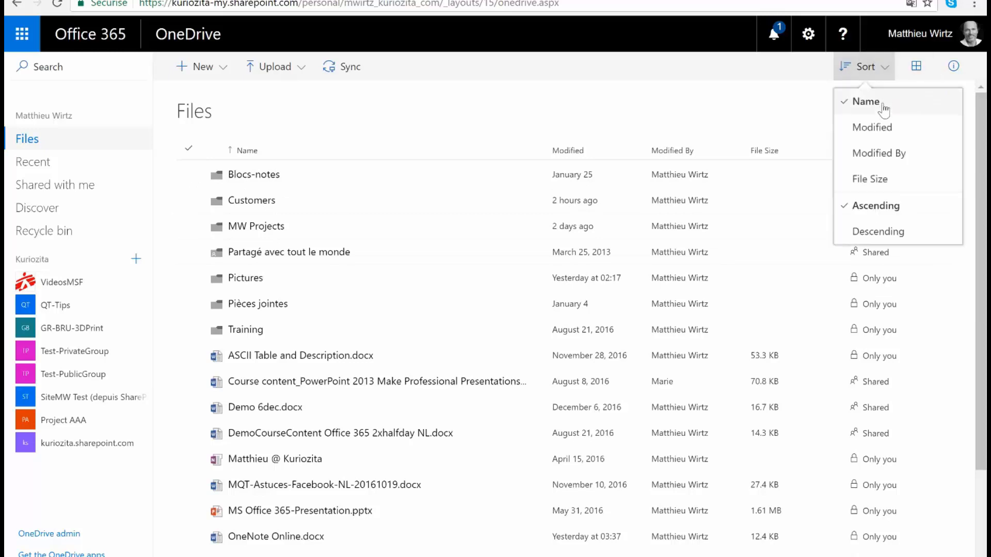
pyautogui.click(881, 70)
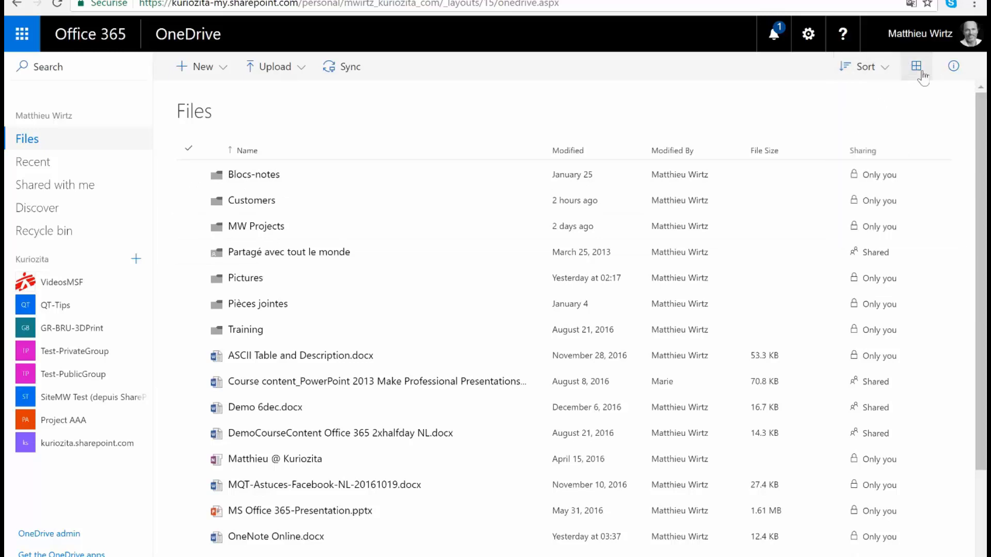
pyautogui.click(916, 67)
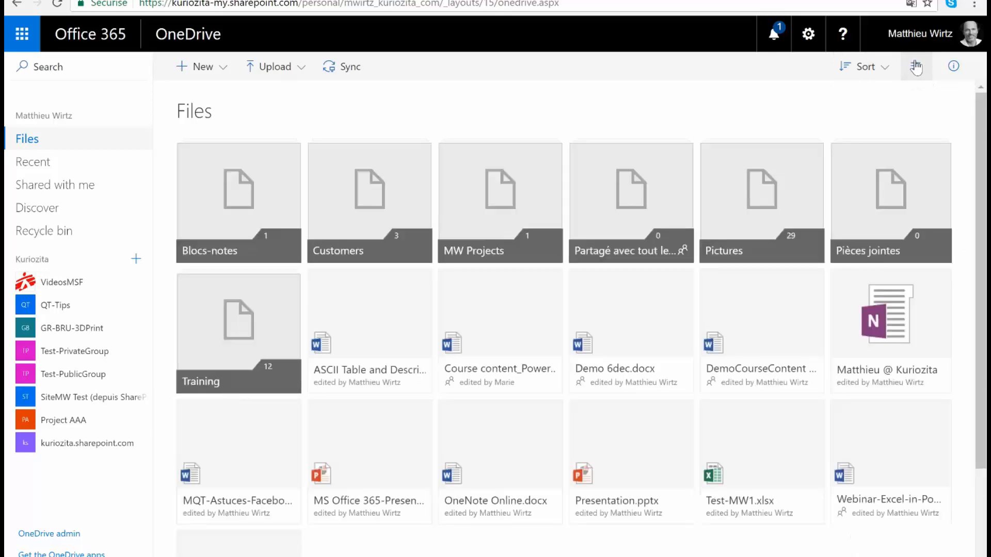
pyautogui.click(916, 67)
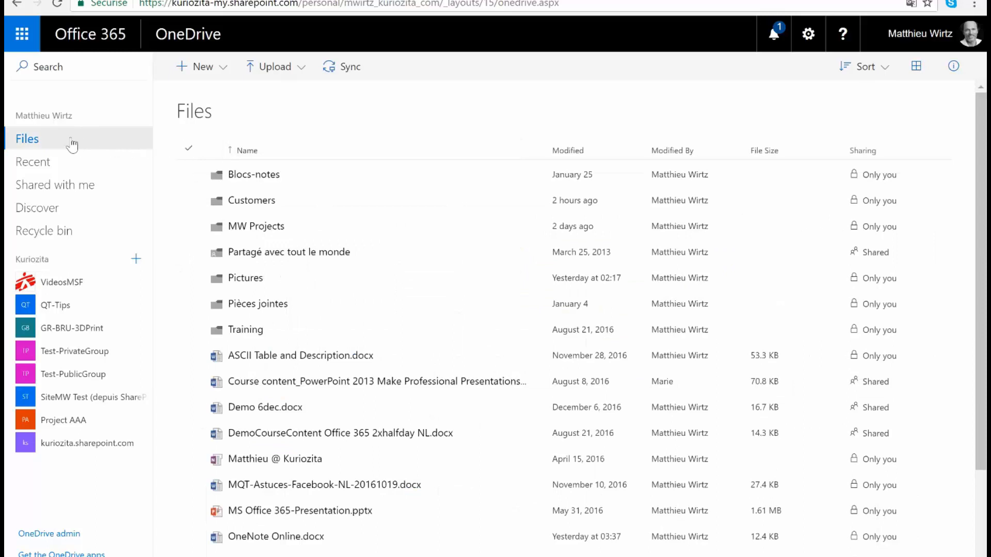
# Look through the Recent, Shared with me, Discover and Recycle bin views, returning to Files
pyautogui.click(73, 170)
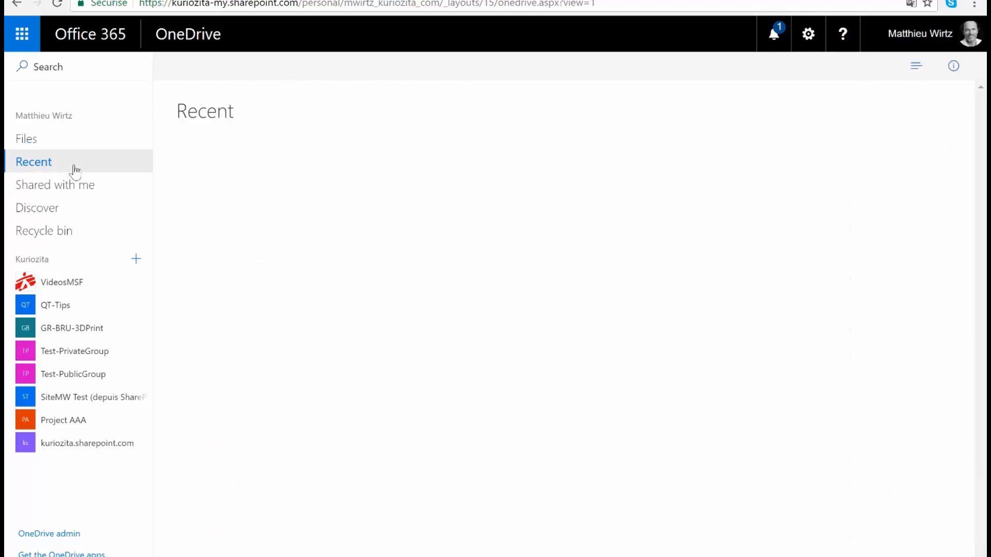
pyautogui.click(71, 188)
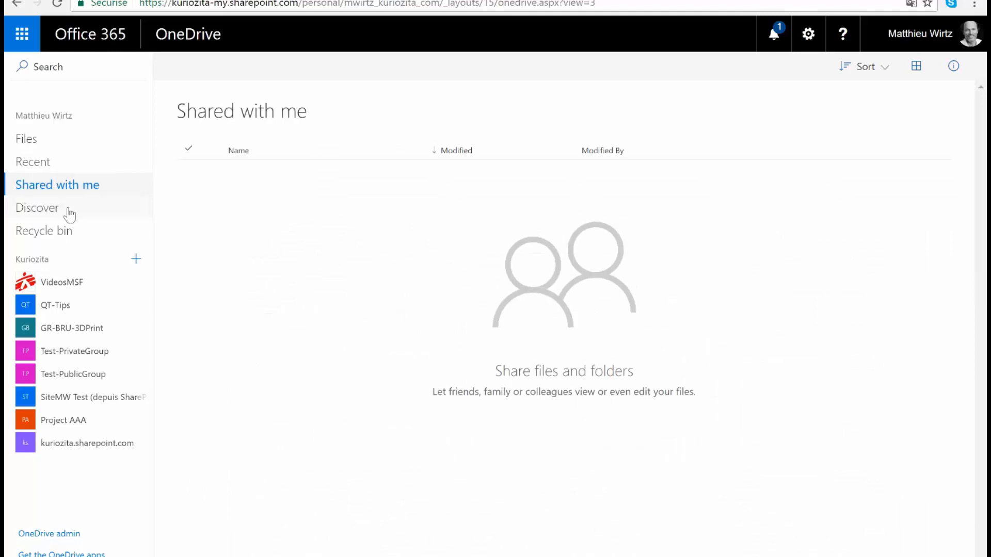
pyautogui.click(70, 213)
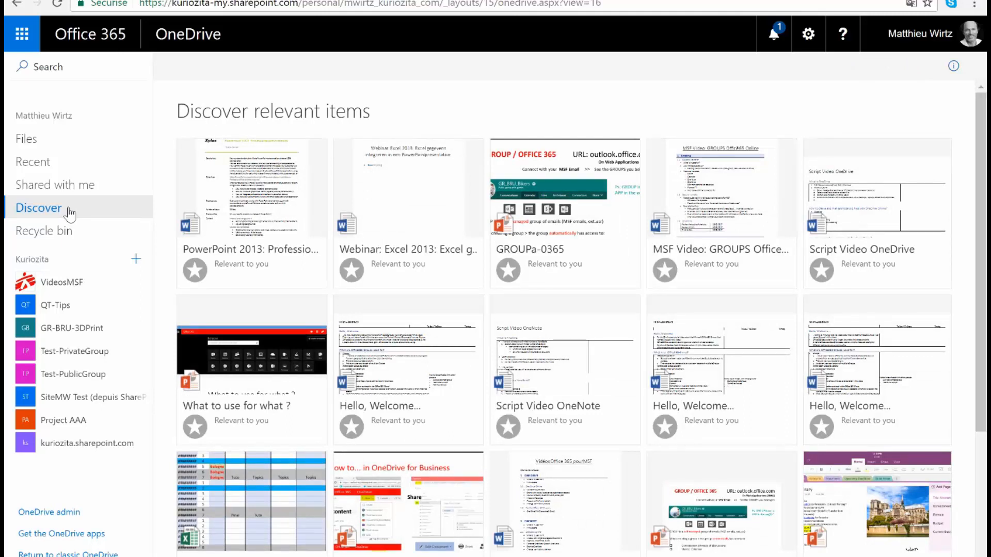
pyautogui.click(70, 234)
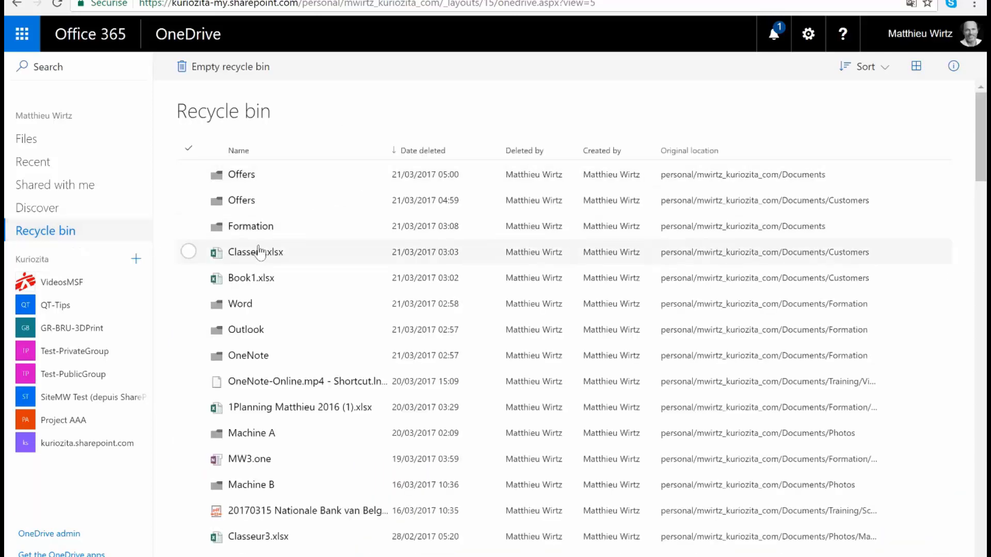
pyautogui.click(71, 145)
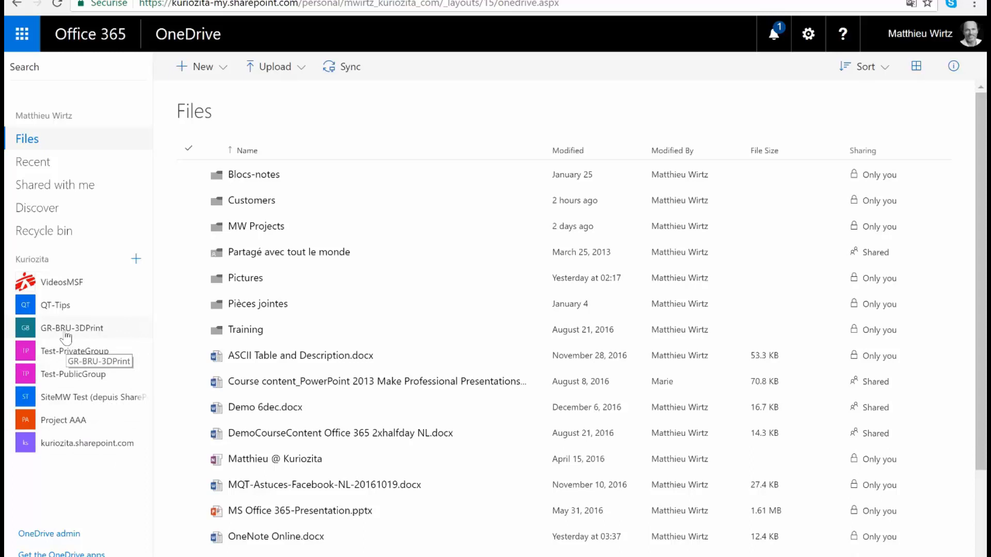
# Search OneDrive for "excel" and look over the suggested files and folders
pyautogui.click(71, 66)
pyautogui.write('excel')
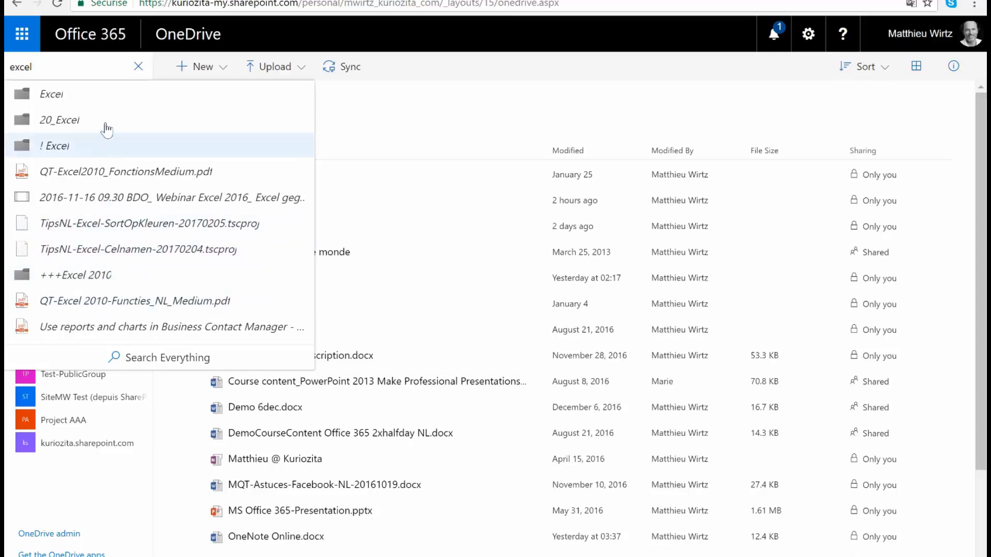
pyautogui.click(111, 101)
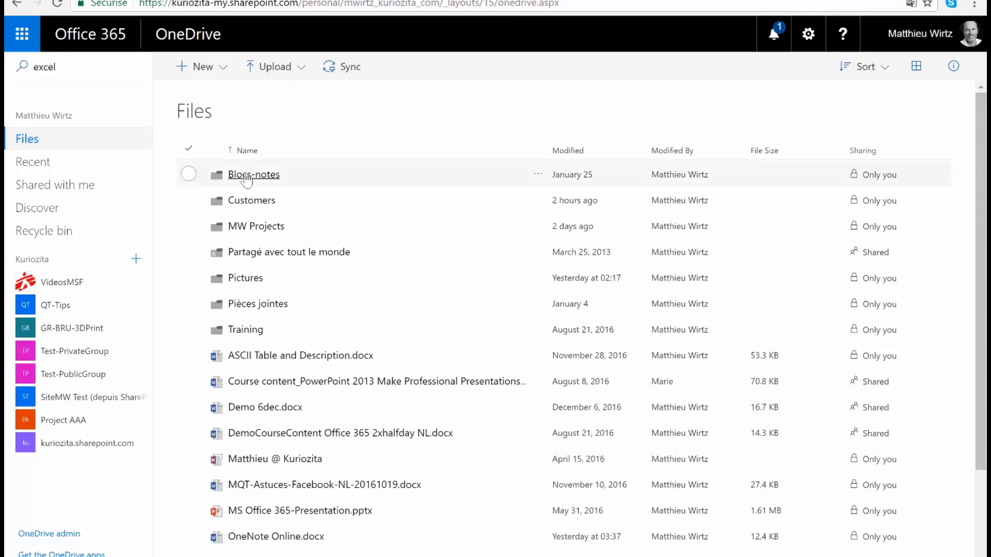
# Open the Customers folder and check the commands offered for Excel2010-V3g-EN-ExercicesMW-SOLVED.xlsx
pyautogui.click(252, 200)
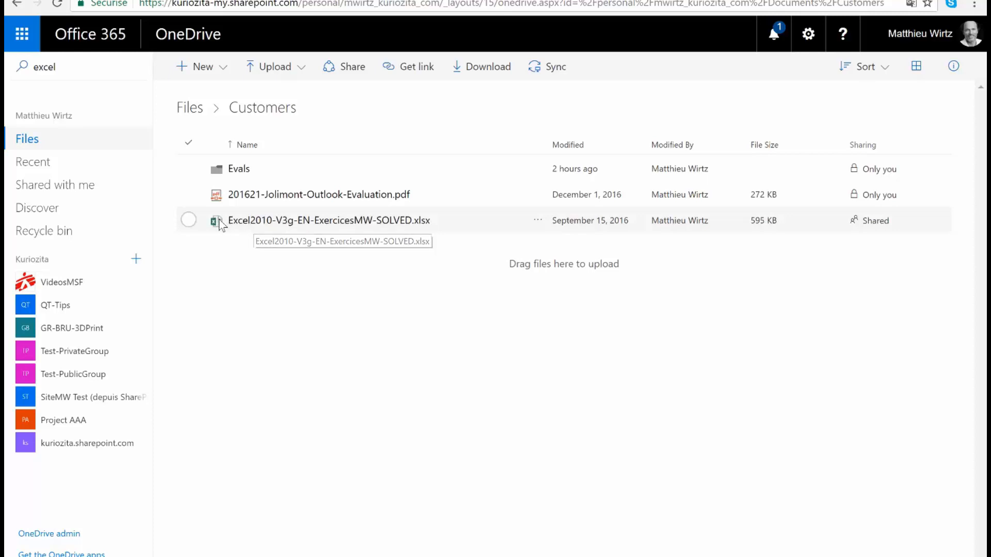
pyautogui.click(189, 221)
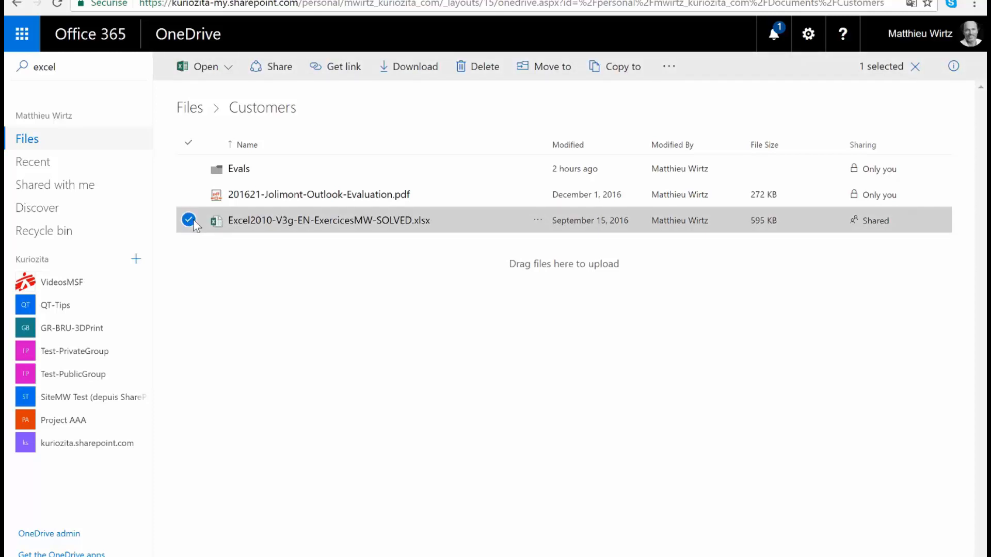
pyautogui.click(189, 221)
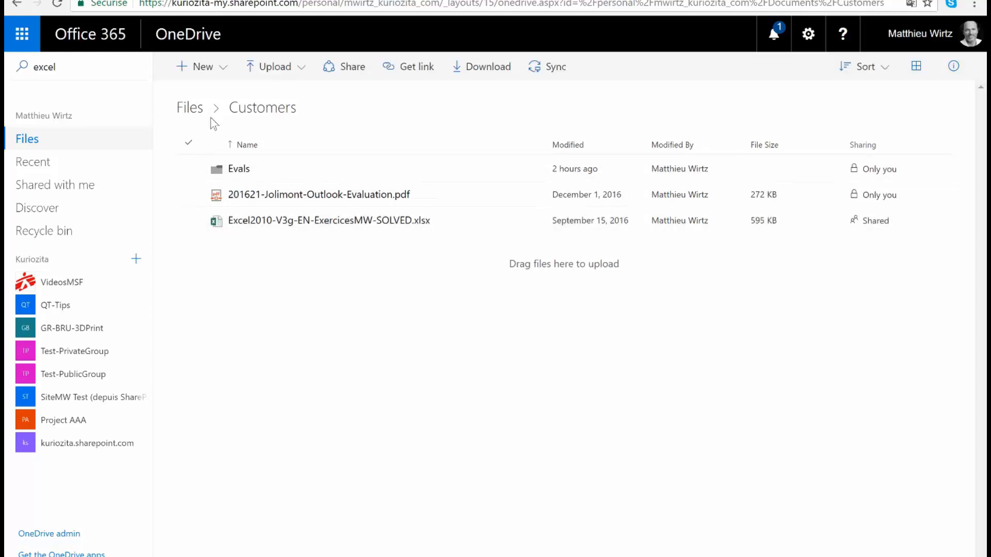
# Create a new folder named Offer inside the Customers folder
pyautogui.click(226, 72)
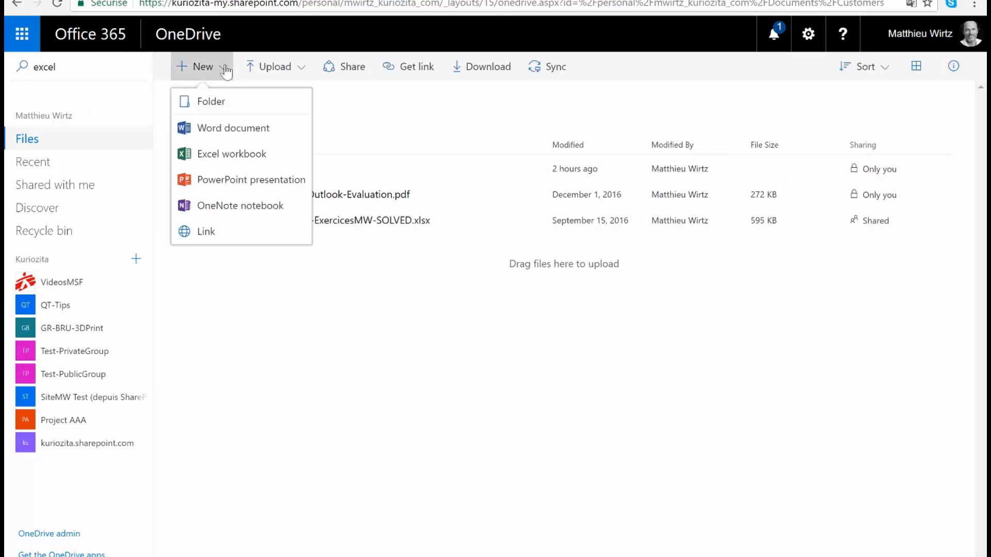
pyautogui.click(210, 101)
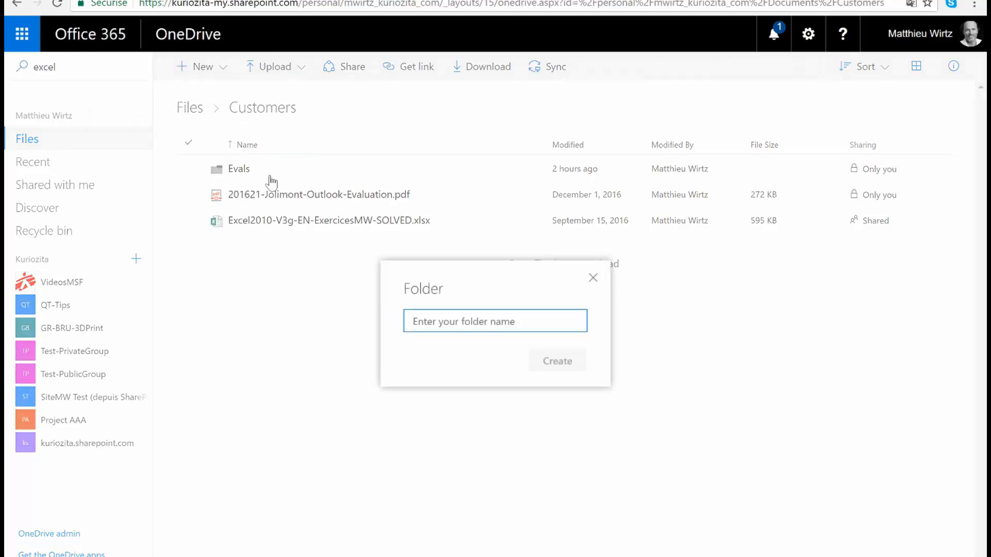
pyautogui.write('o')
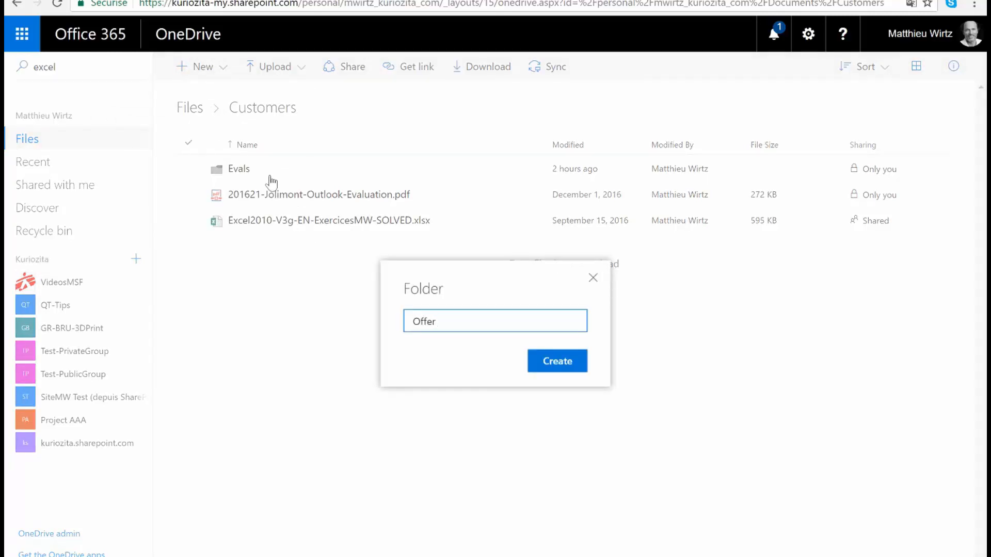
pyautogui.click(585, 360)
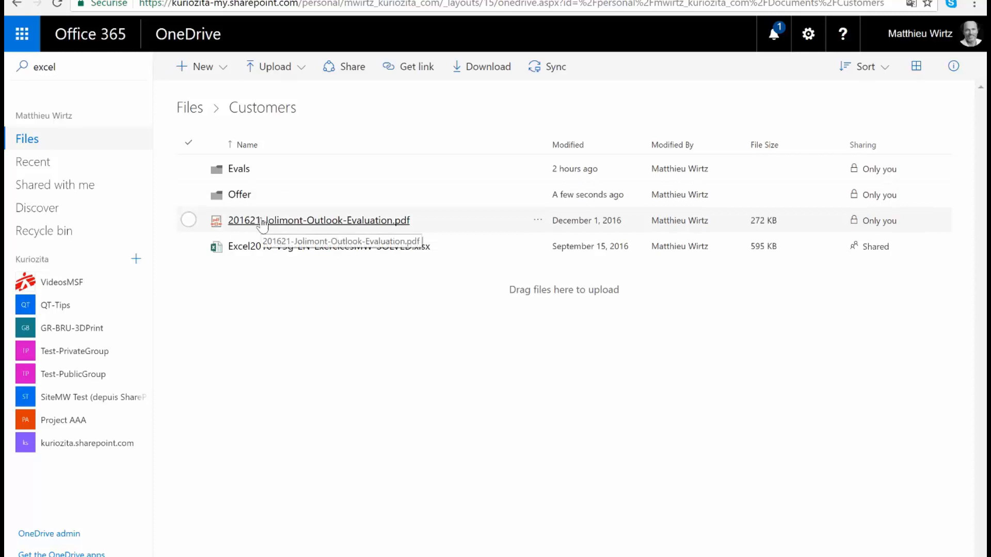
# Copy 201621-Jolimont-Outlook-Evaluation.pdf into the Offer folder under Customers in your OneDrive
pyautogui.click(188, 221)
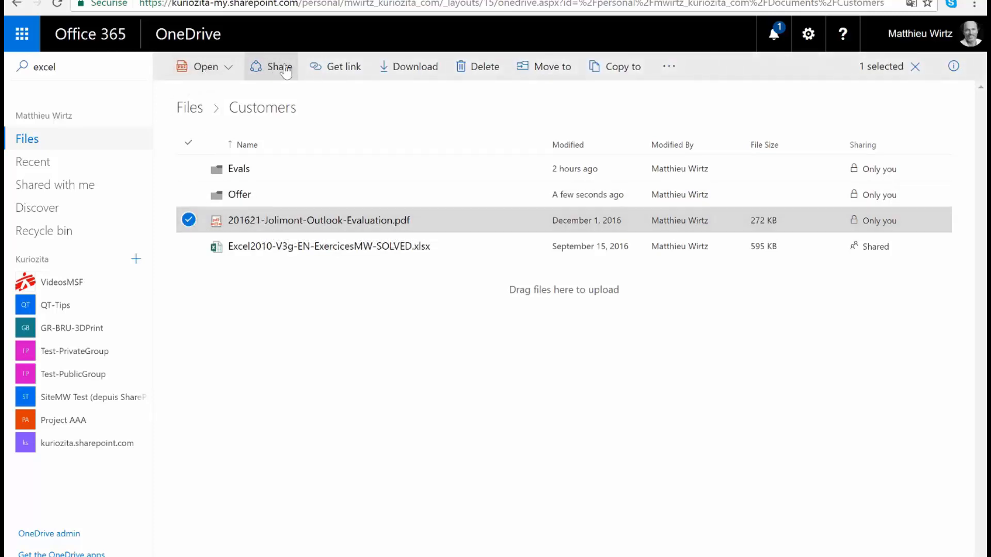
pyautogui.click(620, 73)
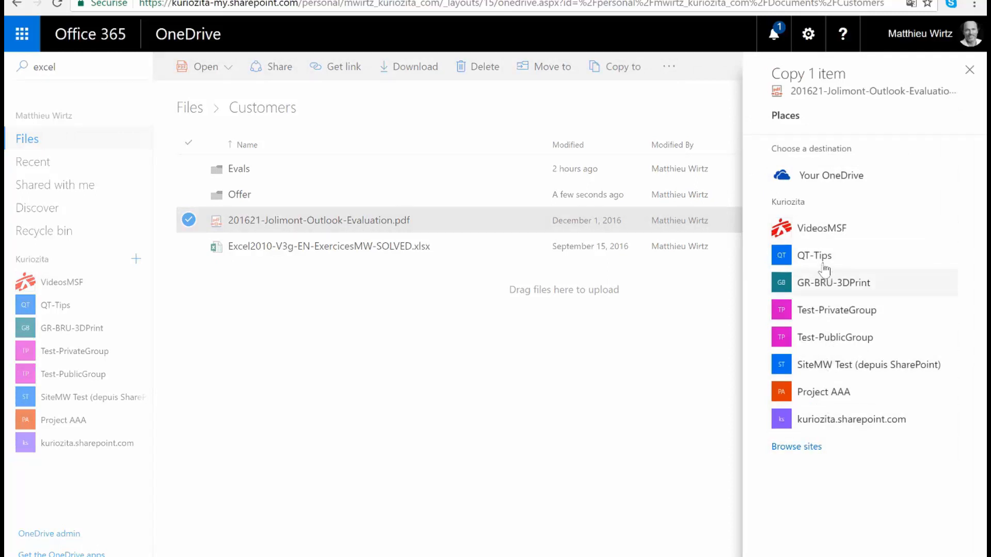
pyautogui.click(823, 178)
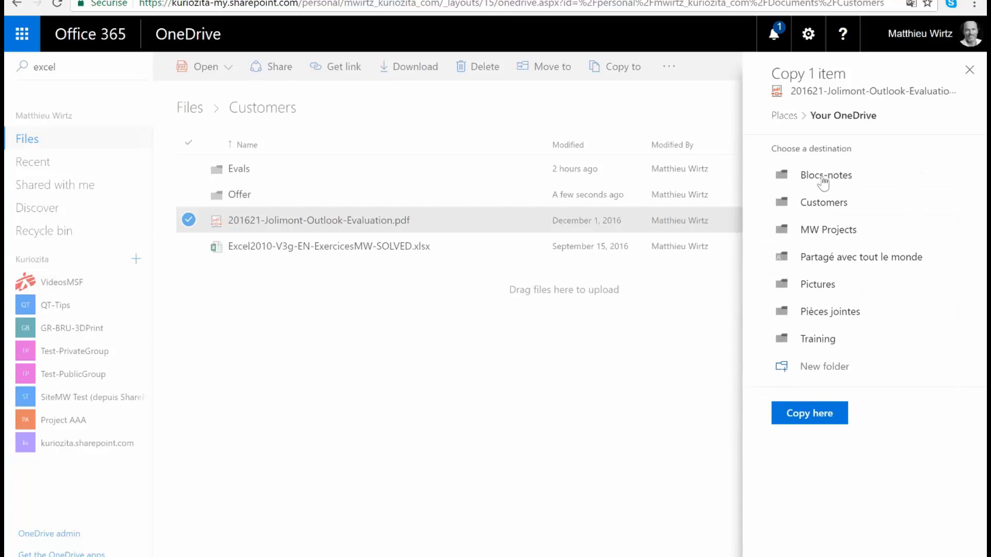
pyautogui.click(823, 203)
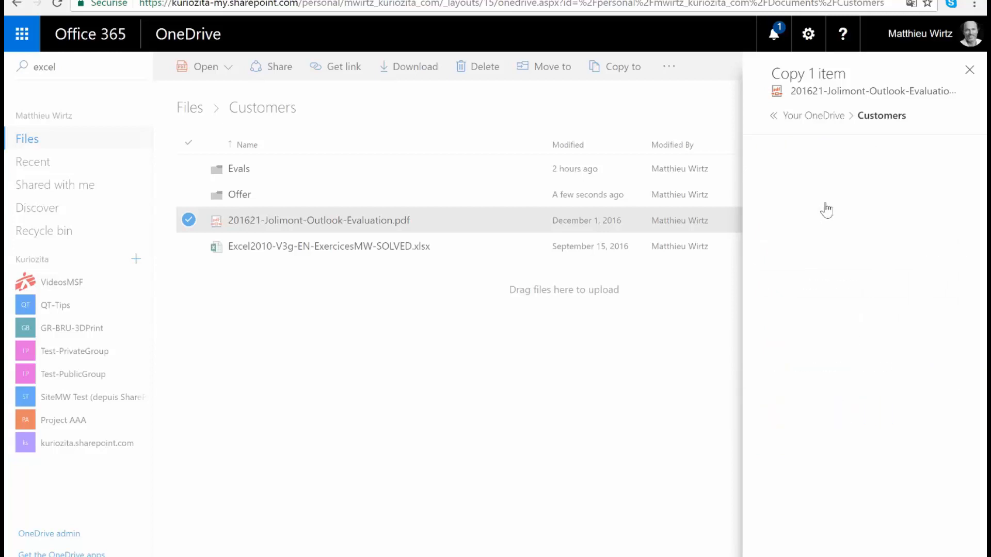
pyautogui.click(815, 207)
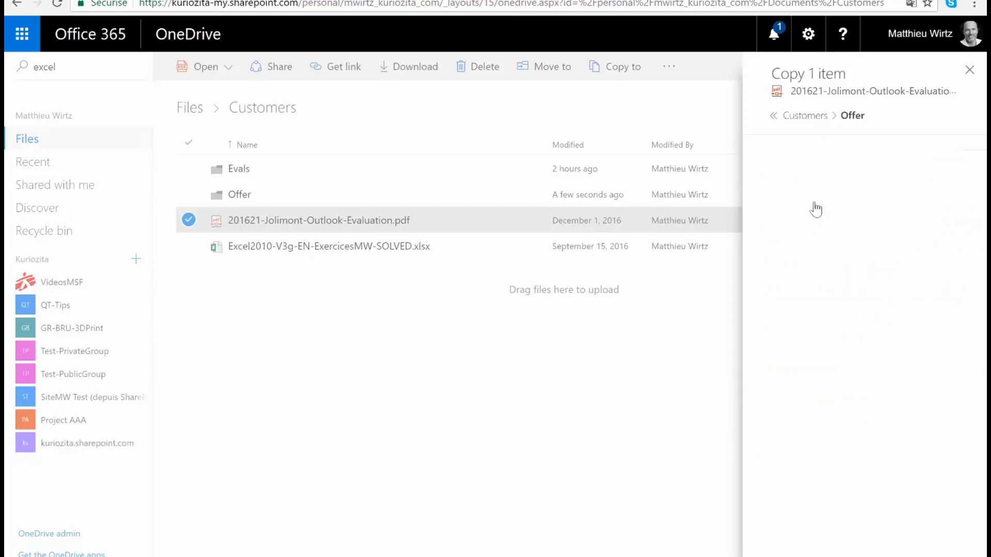
pyautogui.click(806, 230)
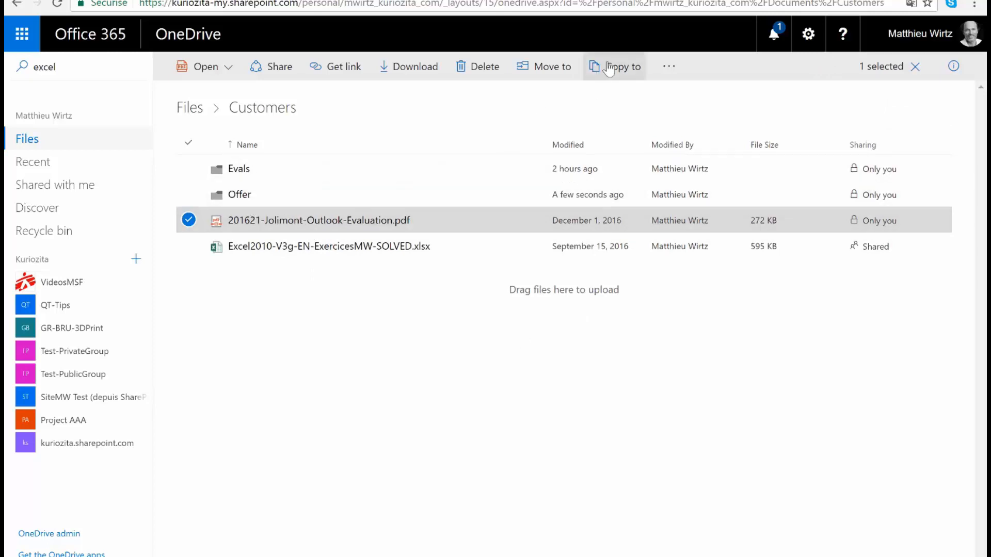
# Move 201621-Jolimont-Outlook-Evaluation.pdf from Customers into its Offer subfolder, replace the existing file there and close the progress details
pyautogui.click(547, 67)
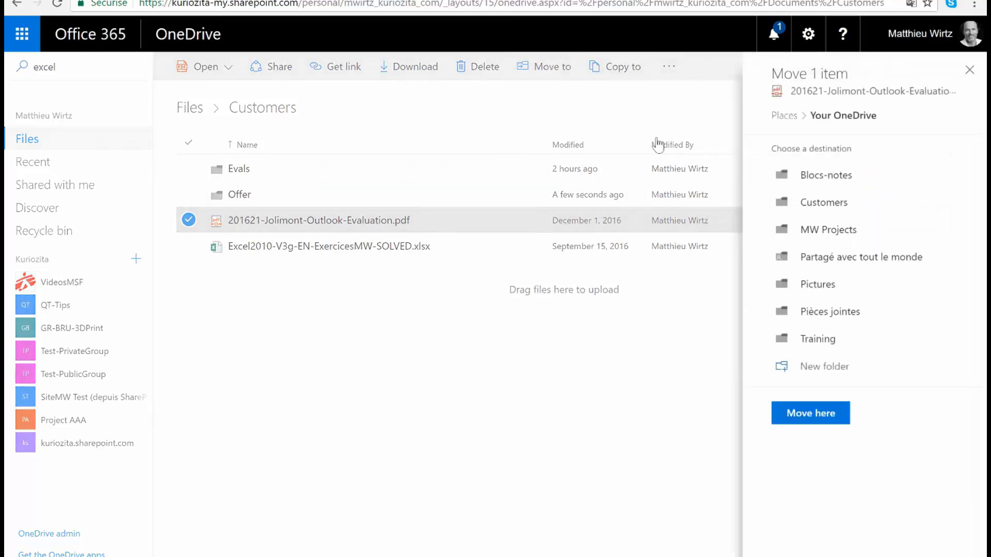
pyautogui.click(825, 206)
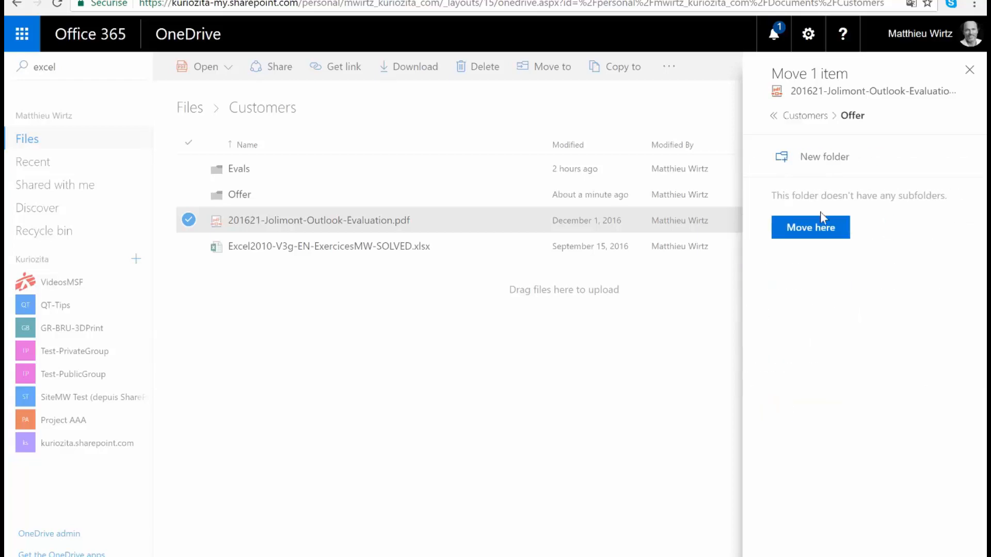
pyautogui.click(820, 228)
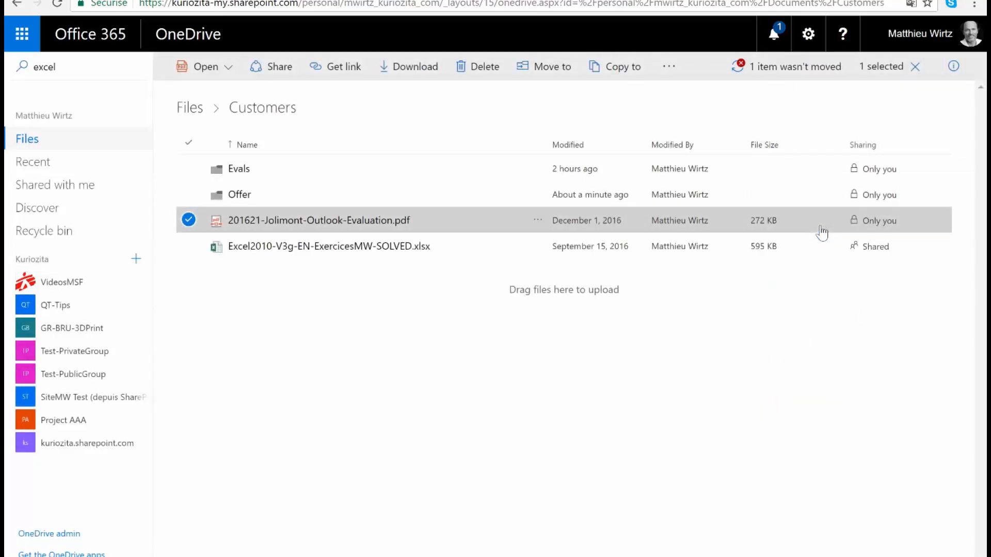
pyautogui.click(782, 75)
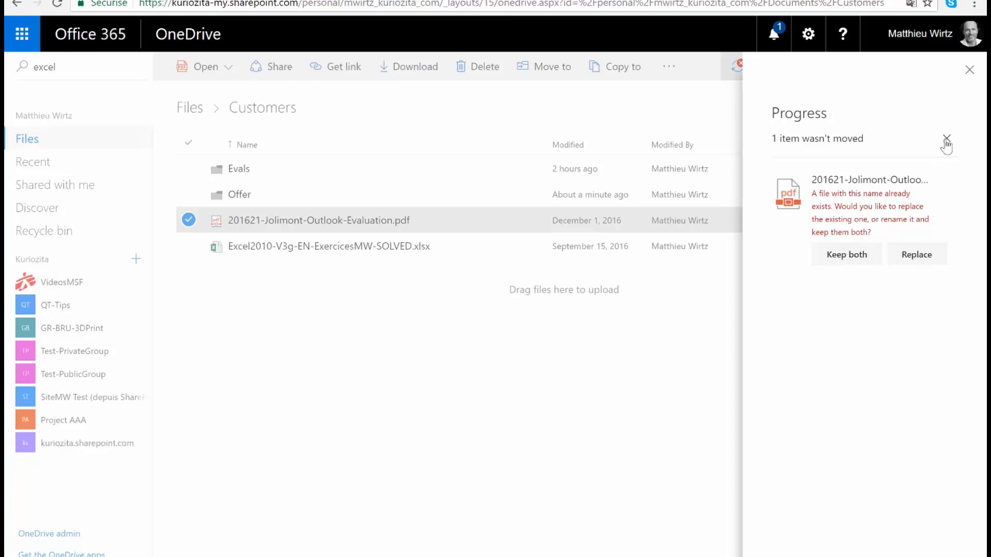
pyautogui.click(906, 263)
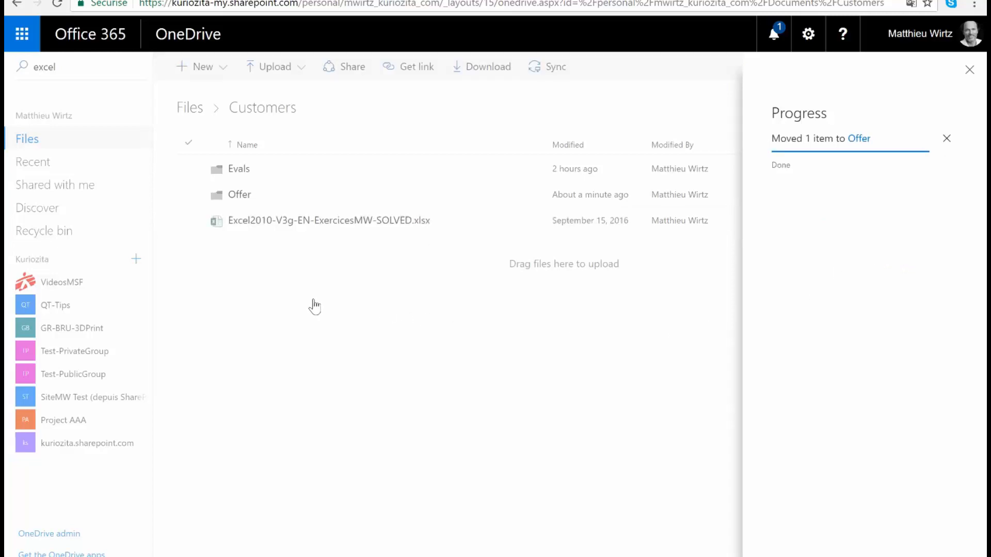
pyautogui.click(971, 71)
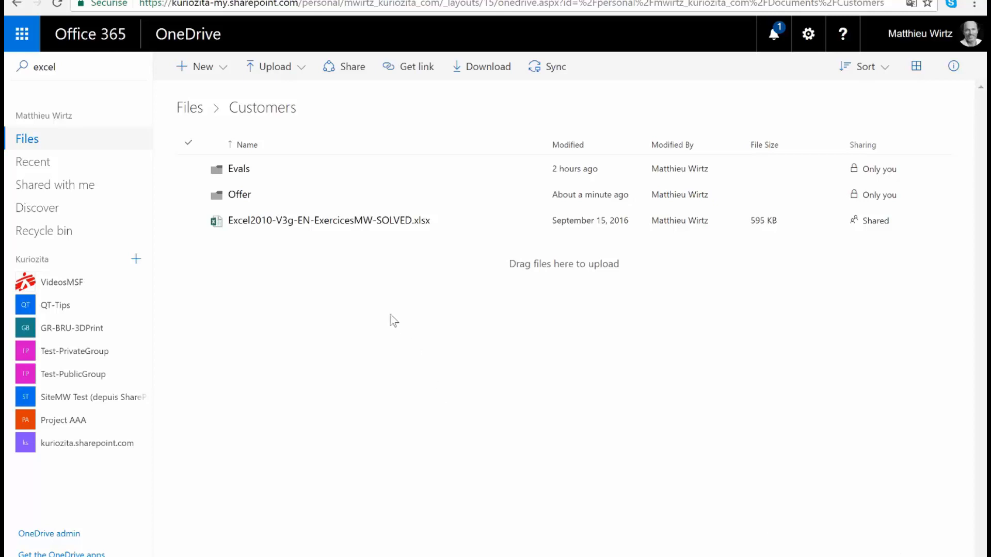
# Upload Products.docx from the Desktop folder into the Customers folder
pyautogui.click(301, 72)
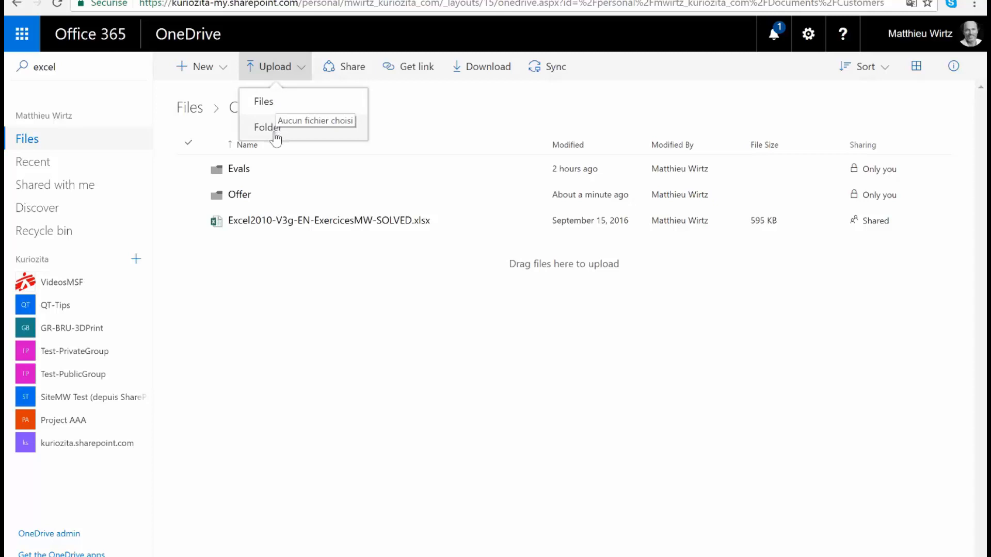
pyautogui.click(269, 103)
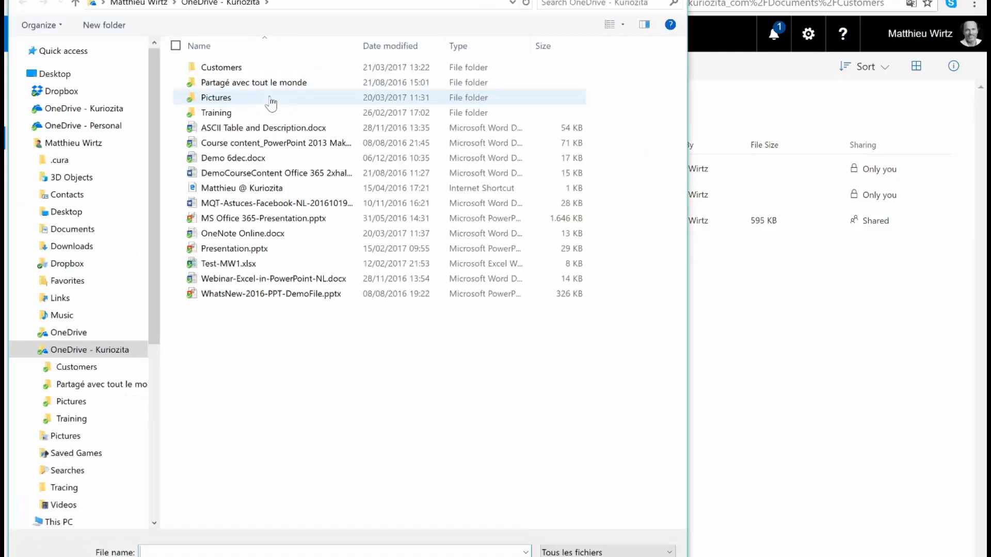
pyautogui.click(72, 218)
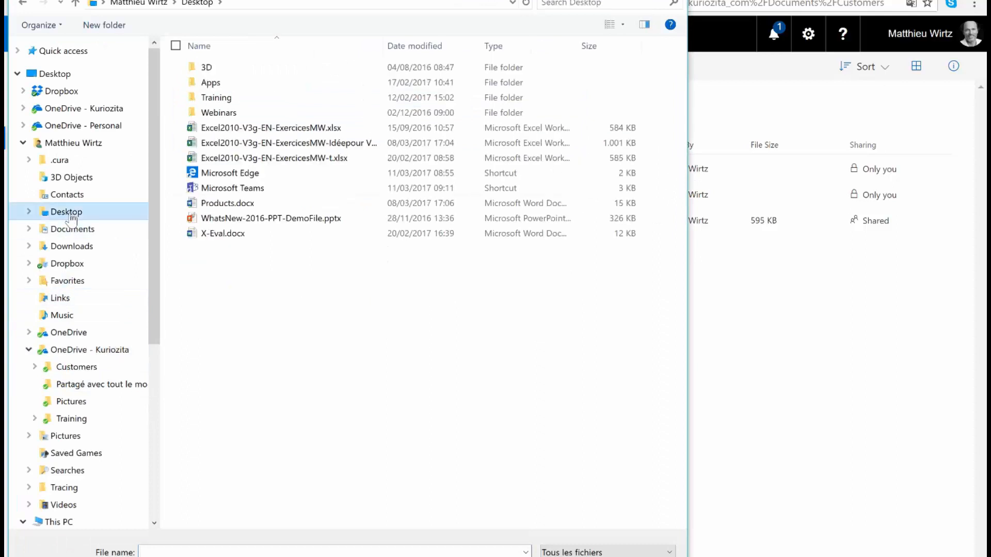
pyautogui.click(217, 205)
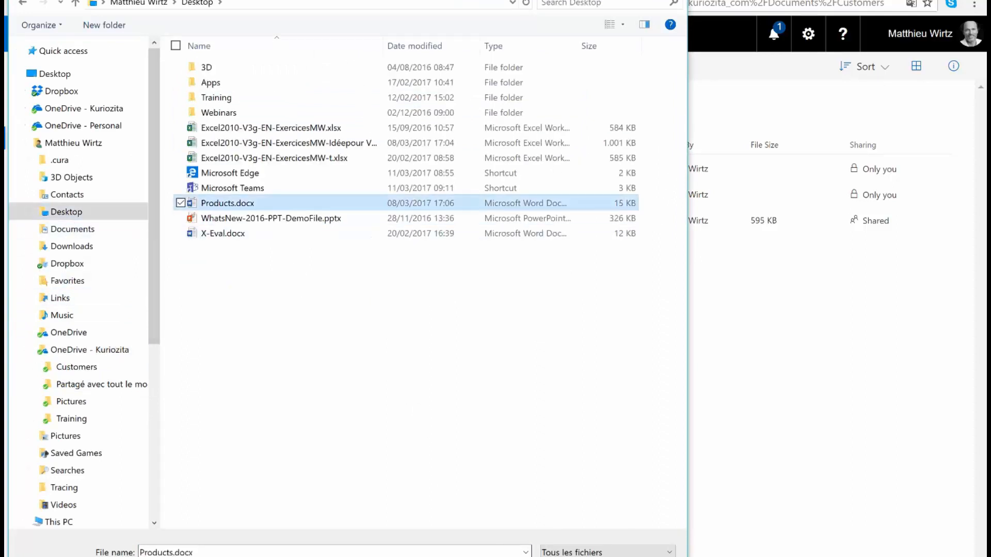
pyautogui.click(572, 556)
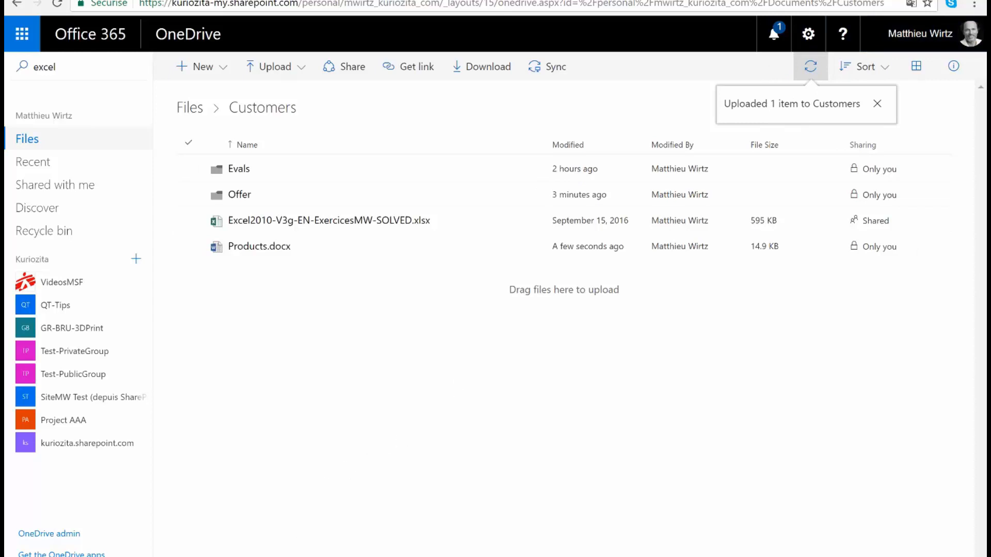
# Switch to File Explorer and upload X-Eval.docx from the Desktop into the Customers folder in OneDrive
pyautogui.click(245, 556)
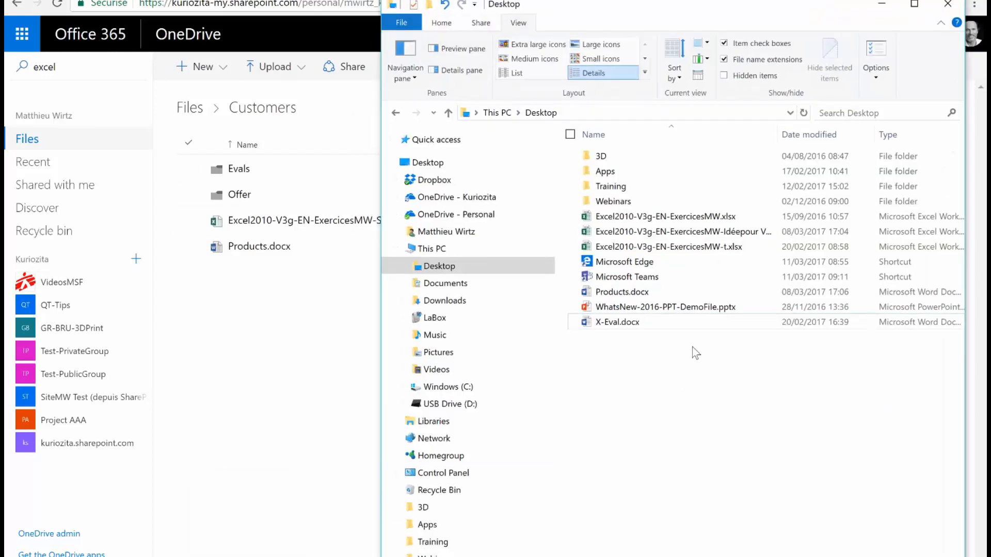
pyautogui.click(595, 324)
pyautogui.moveTo(595, 326); pyautogui.dragTo(298, 368)
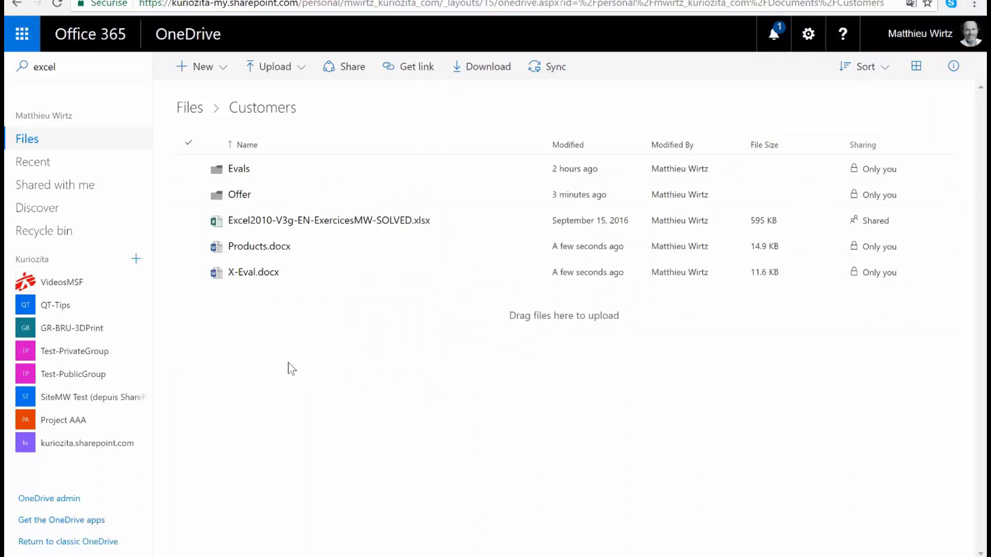
# Download Excel2010-V3g-EN-ExercicesMW-SOLVED.xlsx from the Customers folder
pyautogui.click(189, 220)
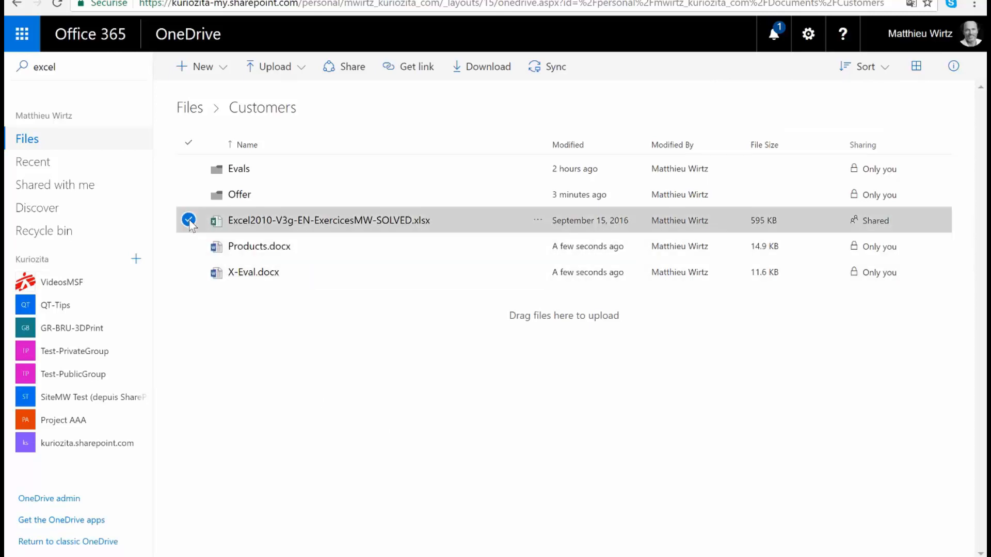
pyautogui.click(400, 64)
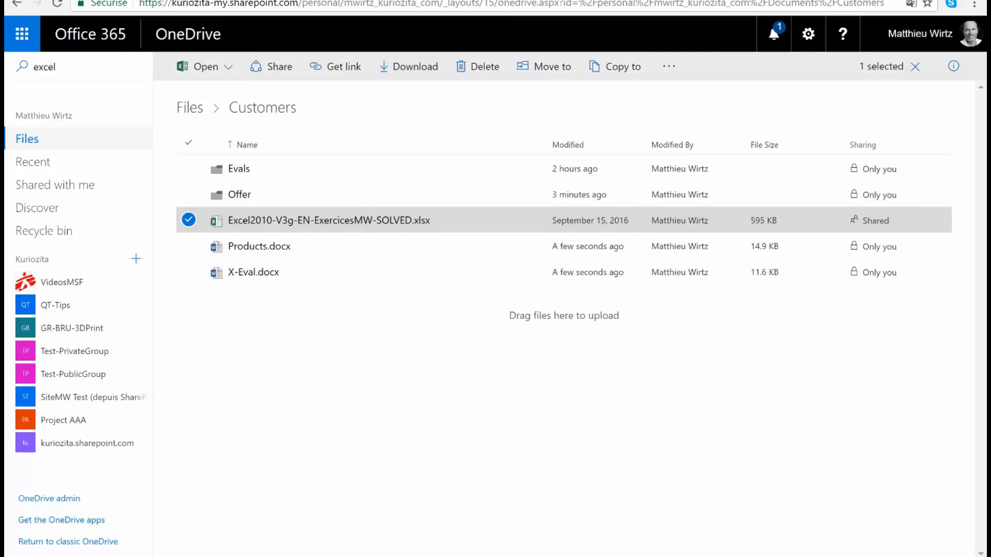
pyautogui.click(148, 556)
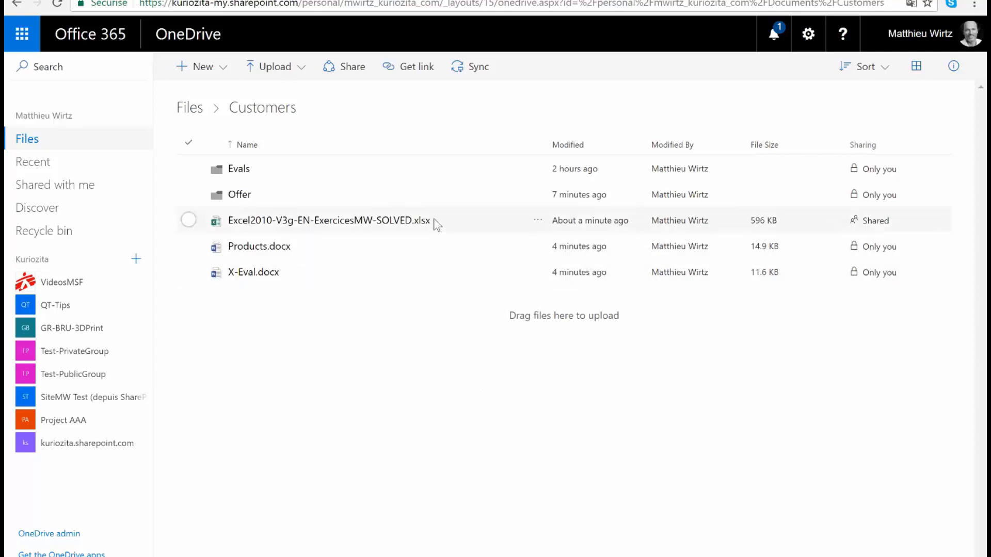
# View the version history of Excel2010-V3g-EN-ExercicesMW-SOLVED.xlsx and check the options available for version 1.0
pyautogui.click(538, 223)
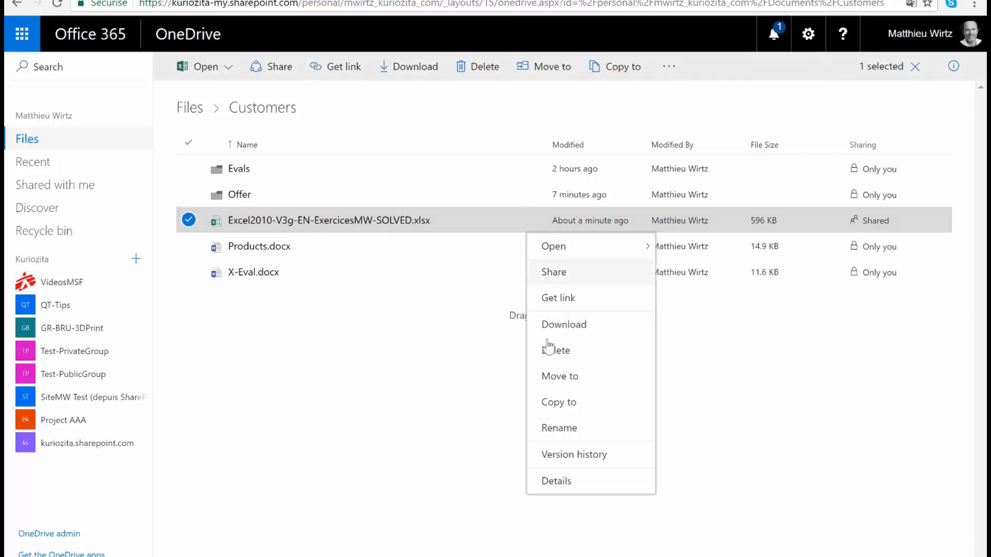
pyautogui.click(573, 461)
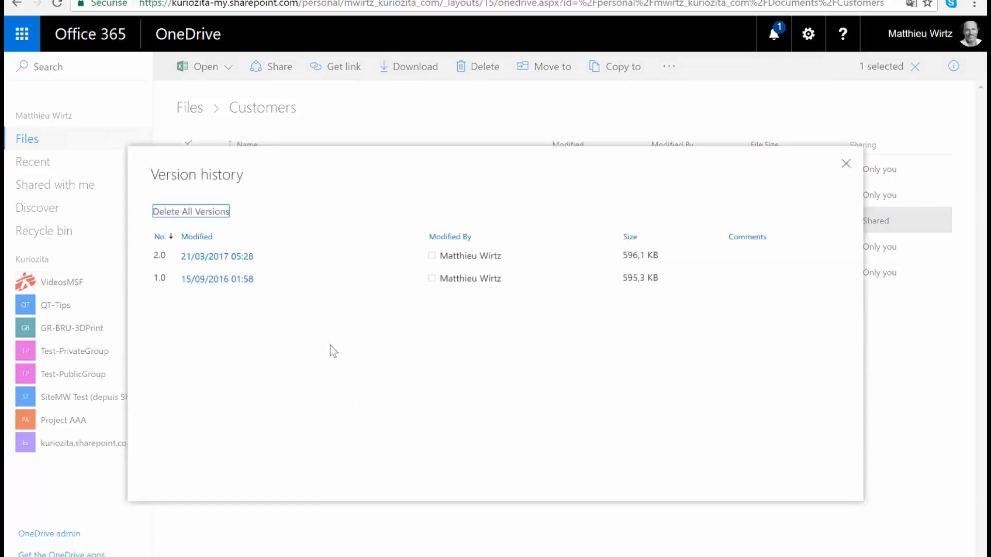
pyautogui.moveTo(258, 280)
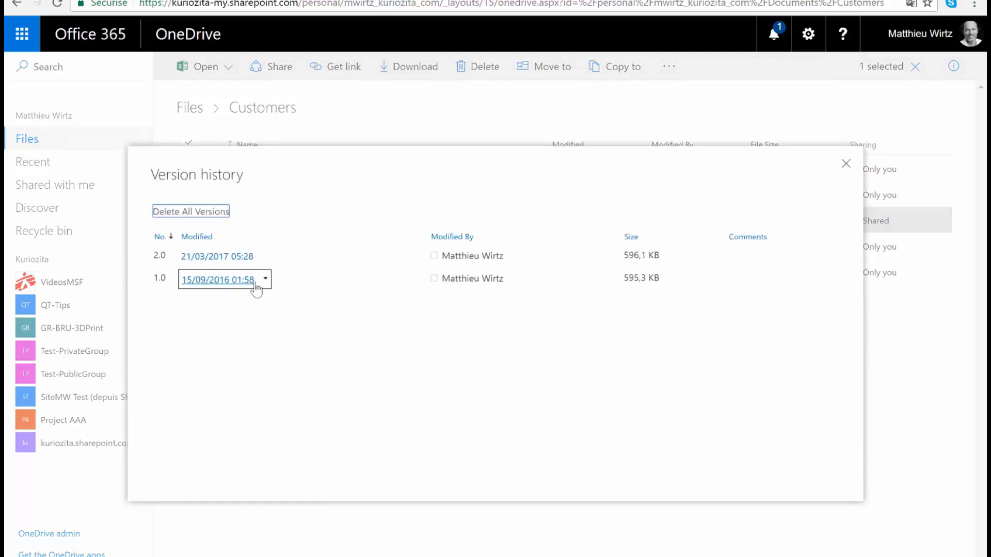
pyautogui.click(266, 280)
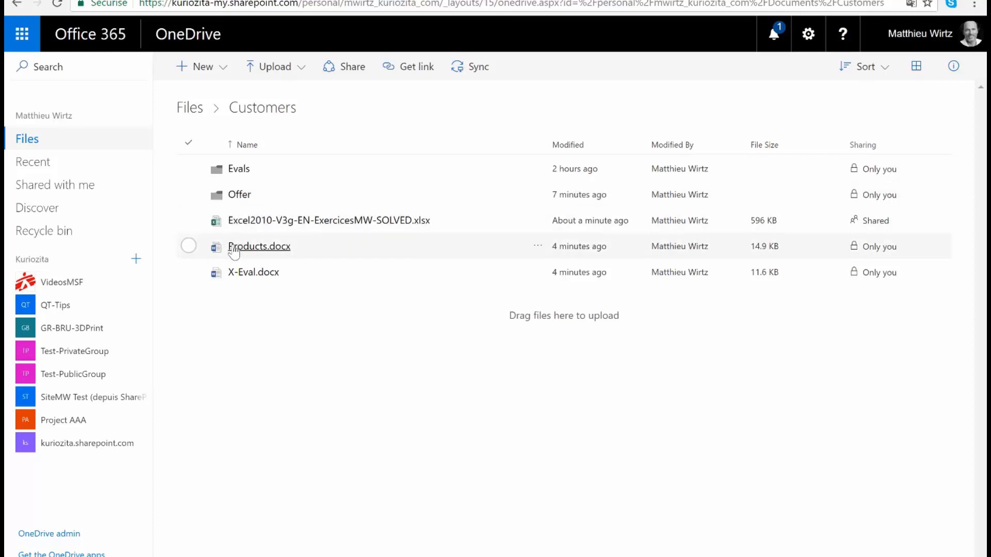
# Start sharing Products.docx and open the permission settings of its link
pyautogui.click(189, 246)
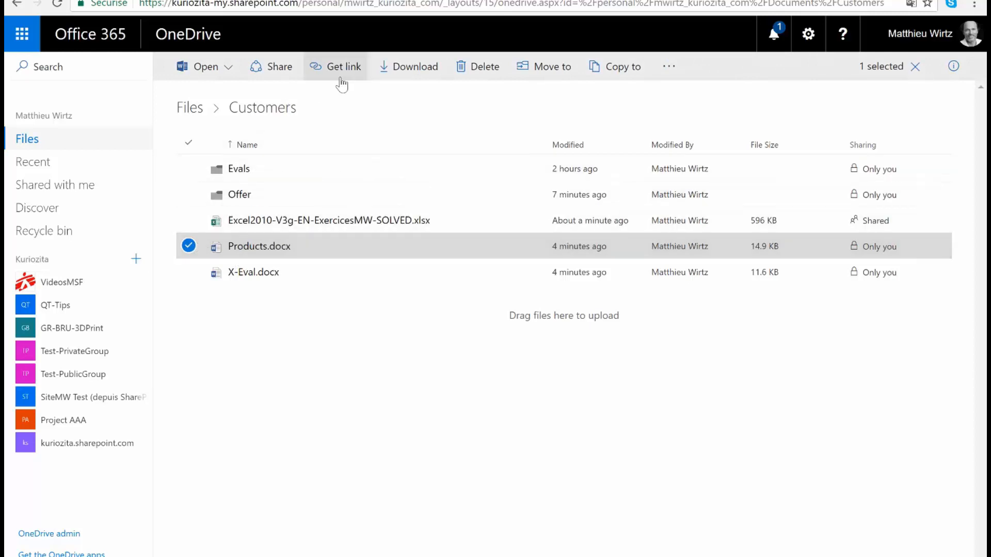
pyautogui.click(277, 75)
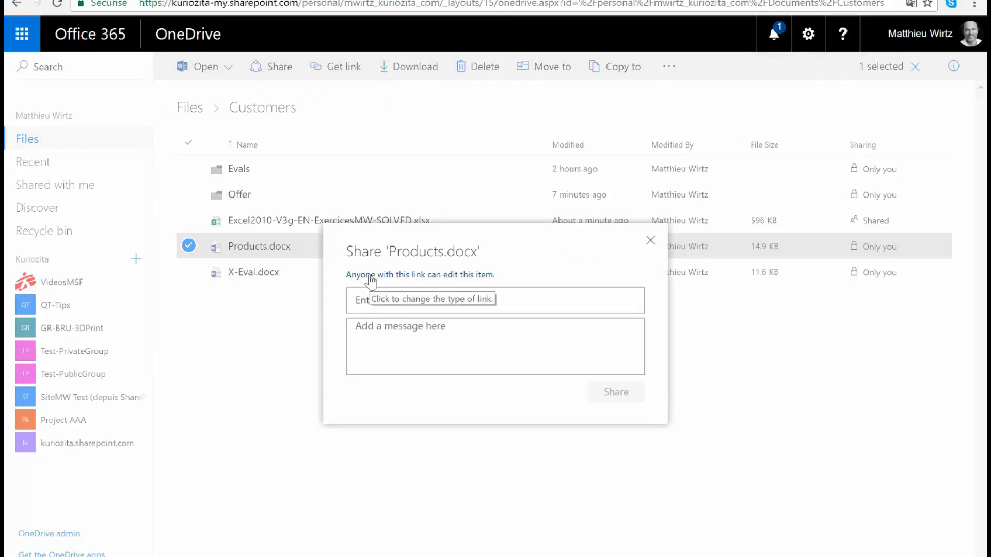
pyautogui.click(491, 275)
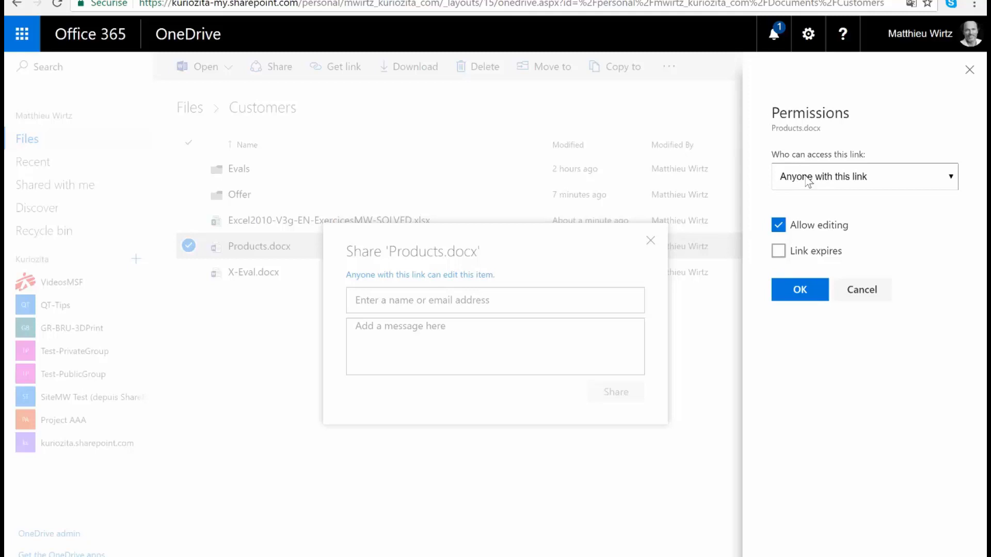
# Disallow editing for anyone with the Products.docx link and make the link expire after 1 day
pyautogui.click(824, 232)
pyautogui.click(814, 257)
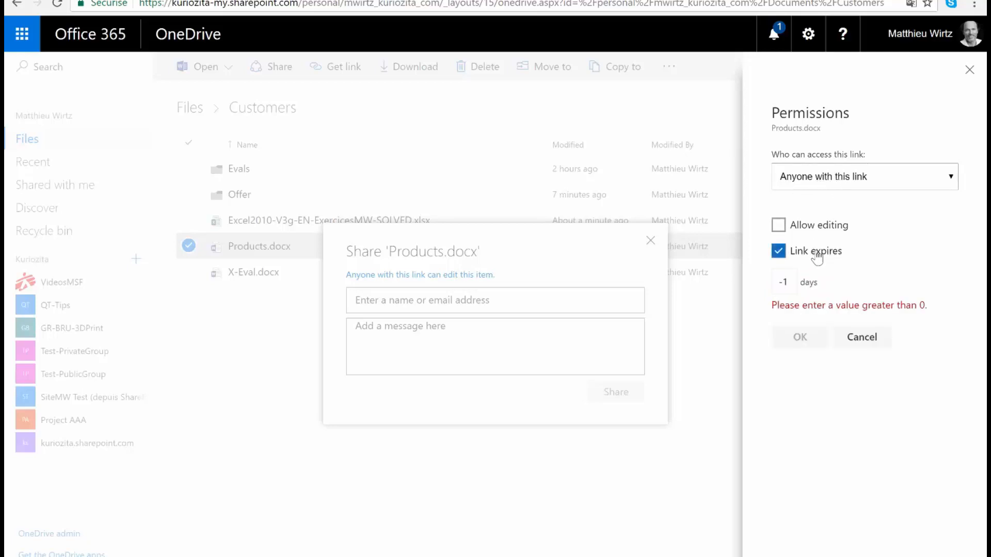
pyautogui.click(794, 282)
pyautogui.doubleClick(785, 281)
pyautogui.write('1')
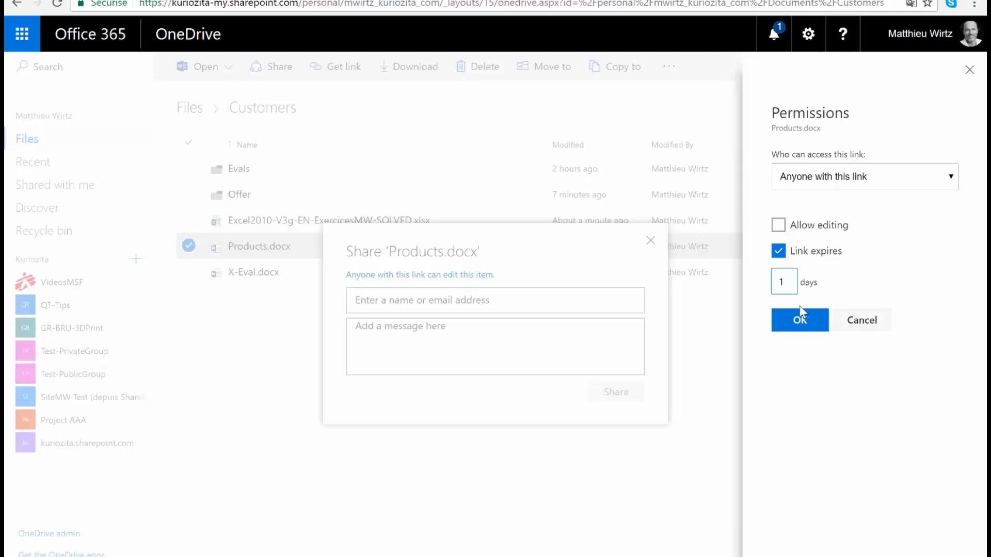
# Restrict the Products.docx link to only people in Kuriozita, and try allowing editing before disallowing it again
pyautogui.click(821, 178)
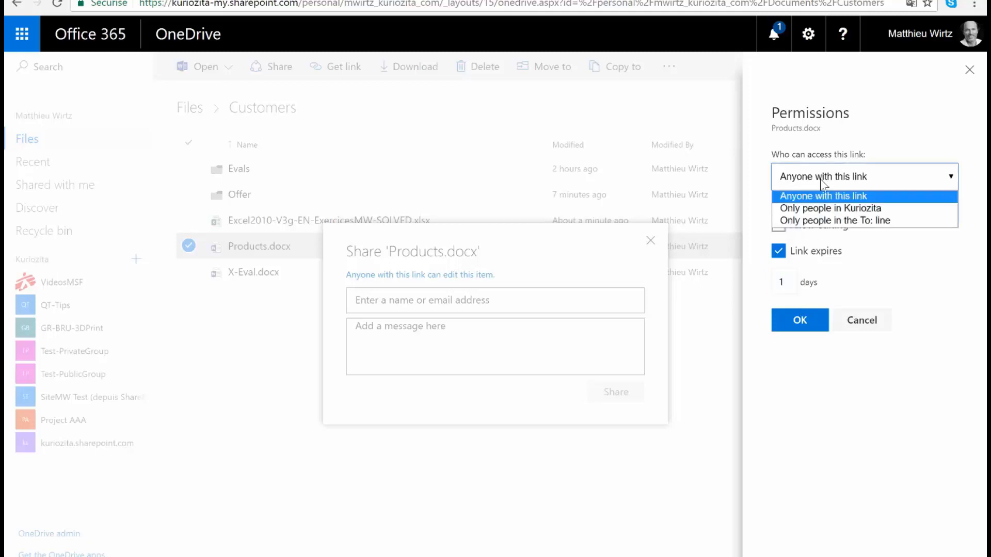
pyautogui.click(822, 210)
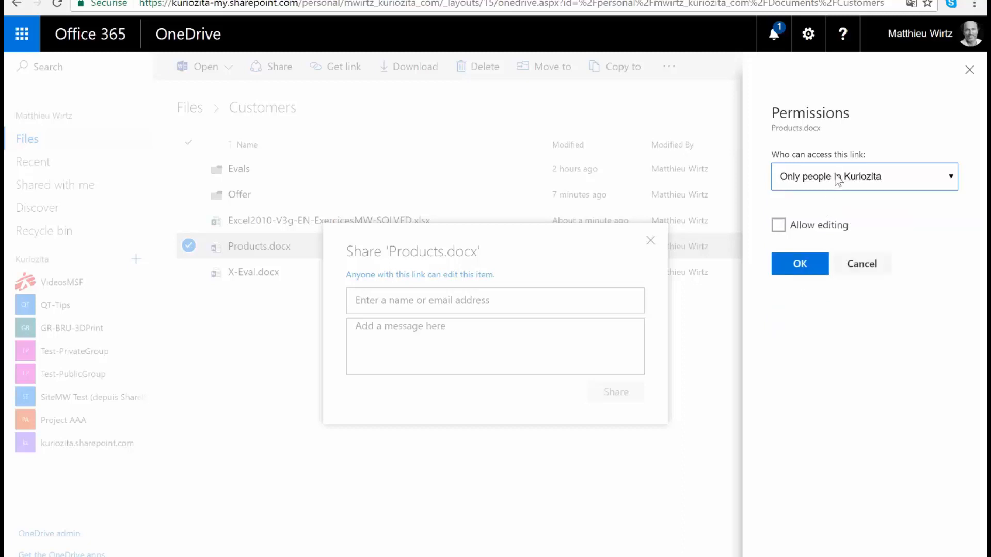
pyautogui.click(782, 229)
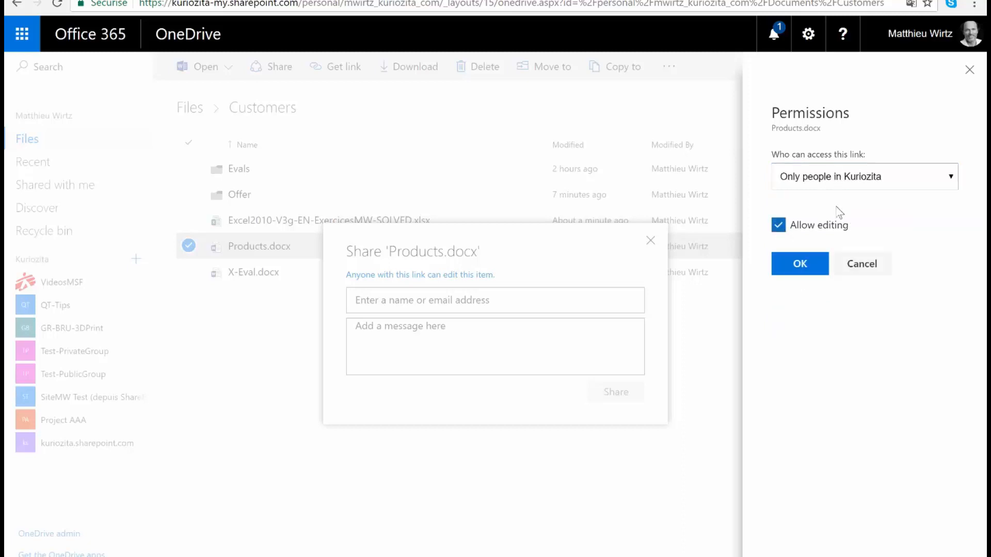
pyautogui.click(779, 229)
# Limit access to Products.docx to only people in the To: line, allow editing and apply the permissions
pyautogui.click(832, 175)
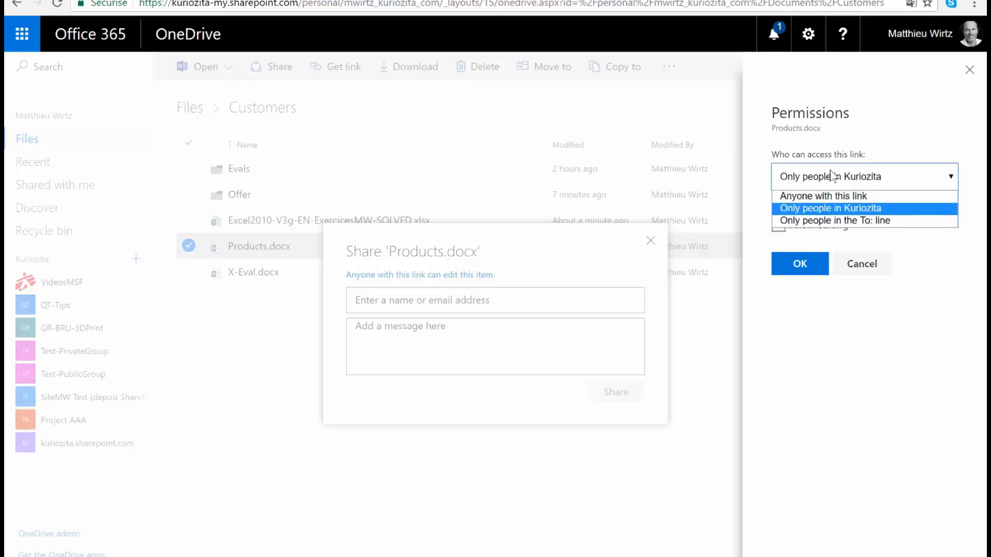
pyautogui.click(822, 226)
pyautogui.click(824, 227)
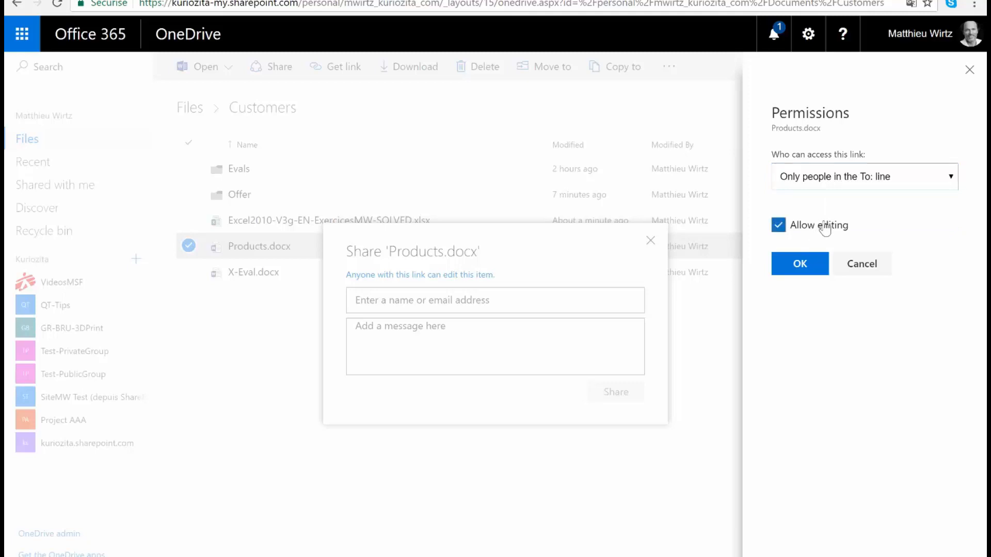
pyautogui.click(810, 273)
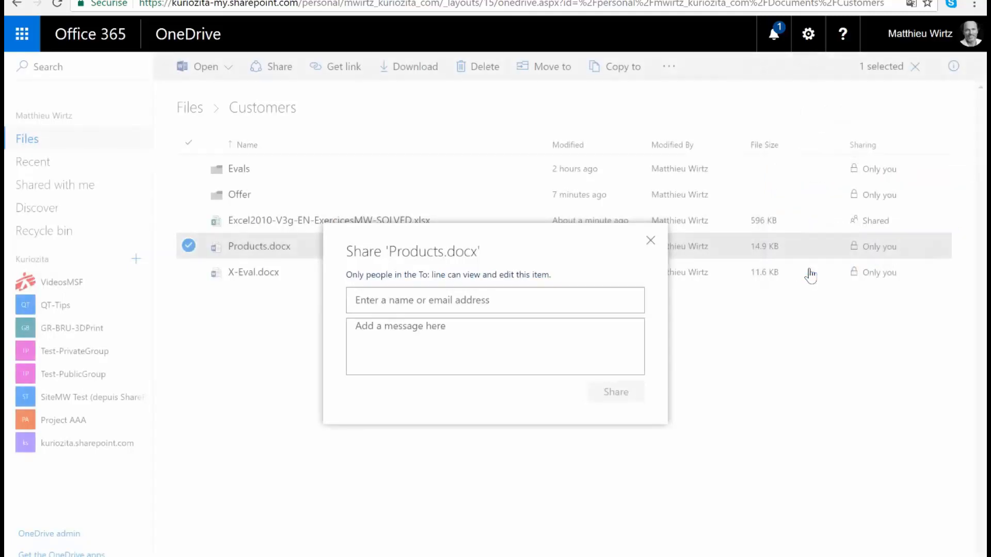
# Share Products.docx with the Sales Manager colleague and the message "Please help on this document", then open the document from the notification email in Outlook
pyautogui.click(422, 300)
pyautogui.write('marie')
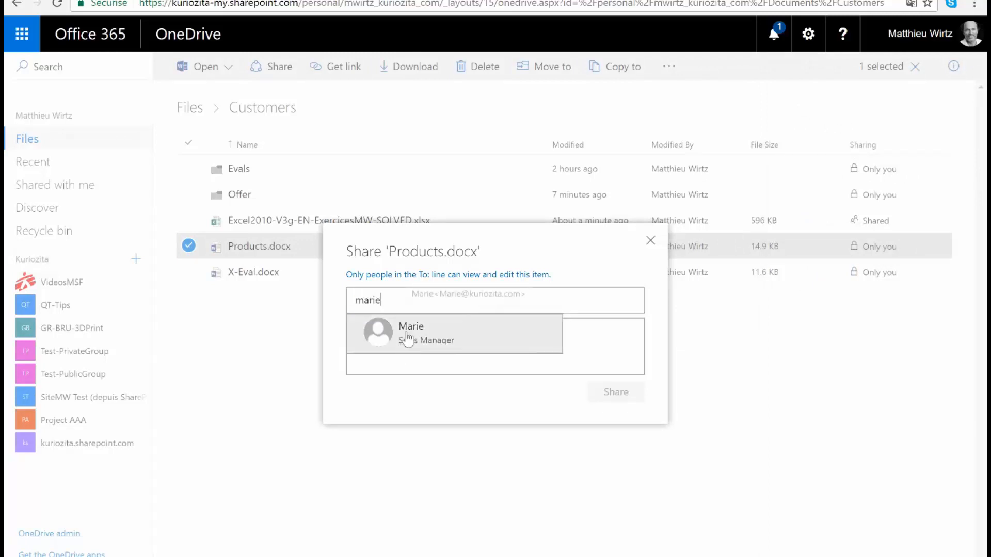
pyautogui.click(447, 300)
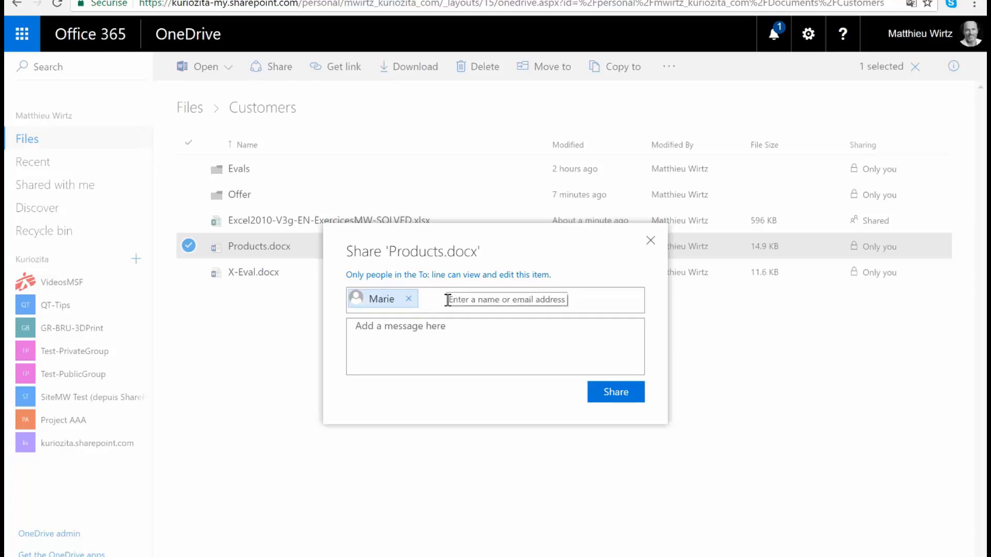
pyautogui.click(446, 342)
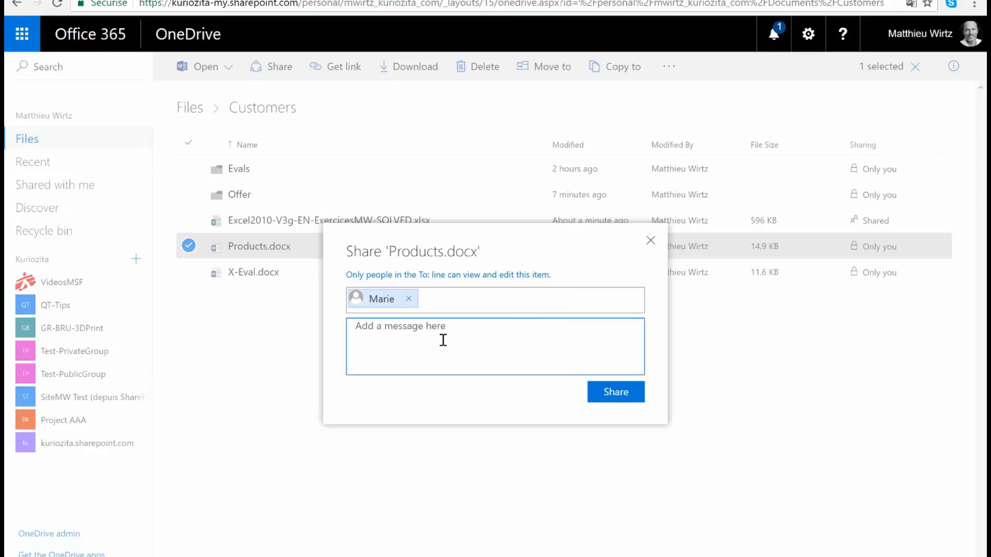
pyautogui.write('Please help on this document')
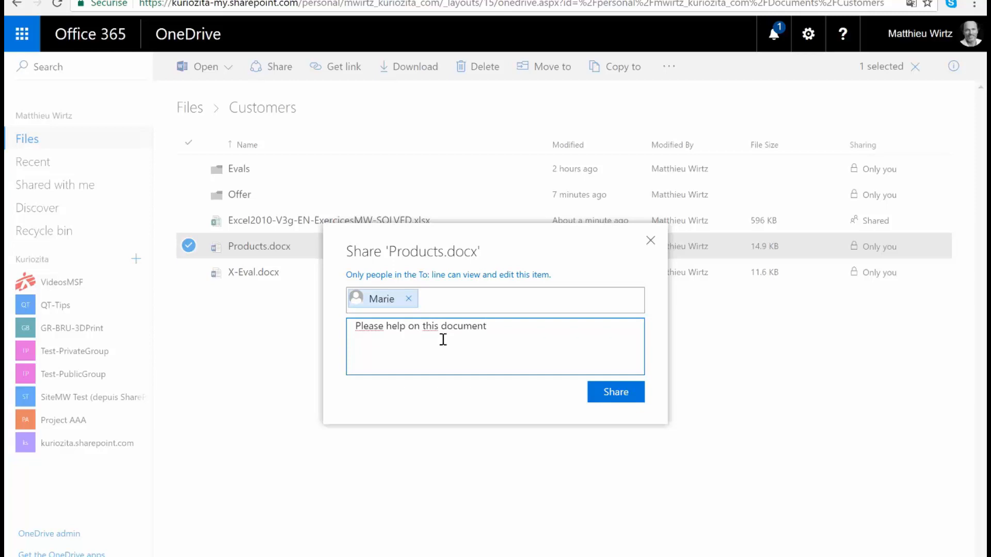
pyautogui.click(626, 398)
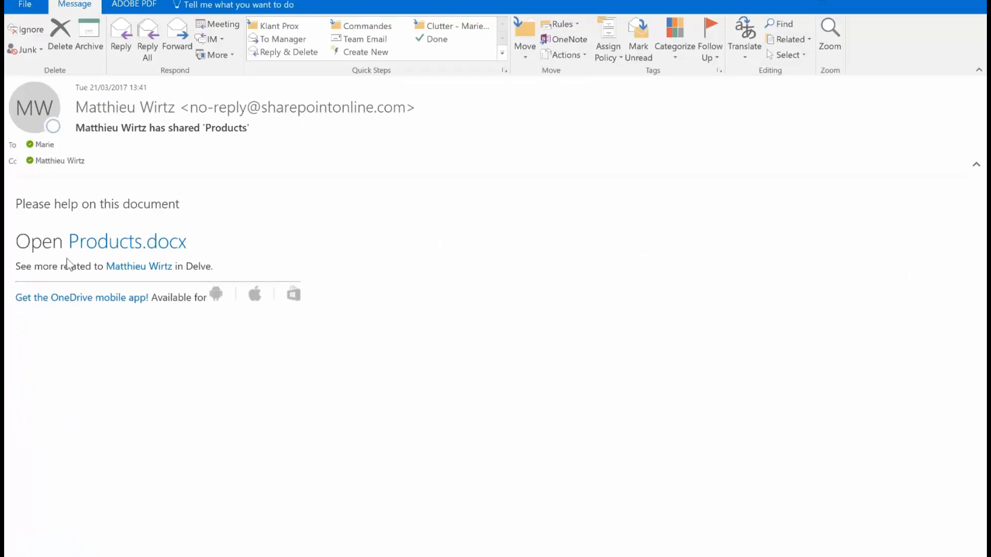
pyautogui.click(121, 248)
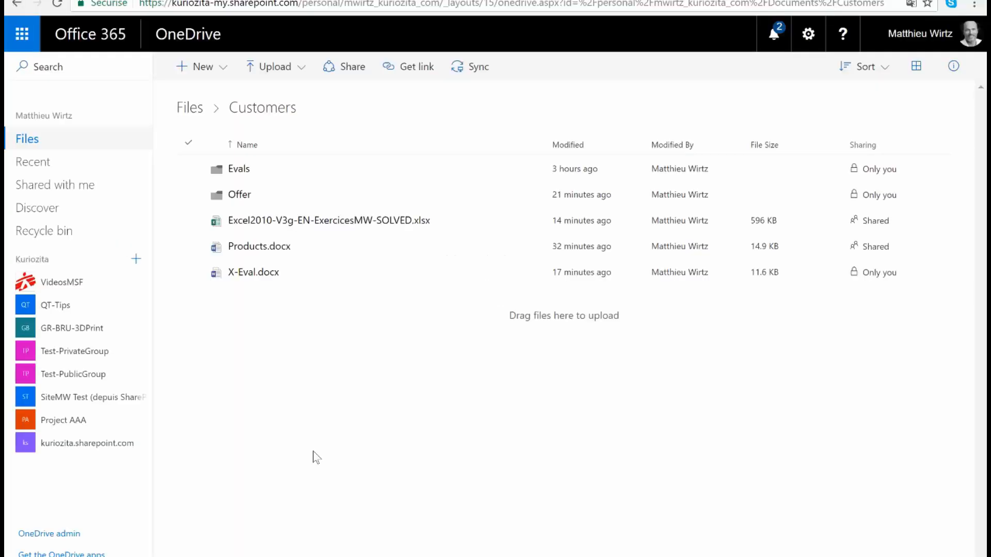
# Review the link permissions for X-Eval.docx without changing them, and copy a link that lets anyone edit the document
pyautogui.click(188, 272)
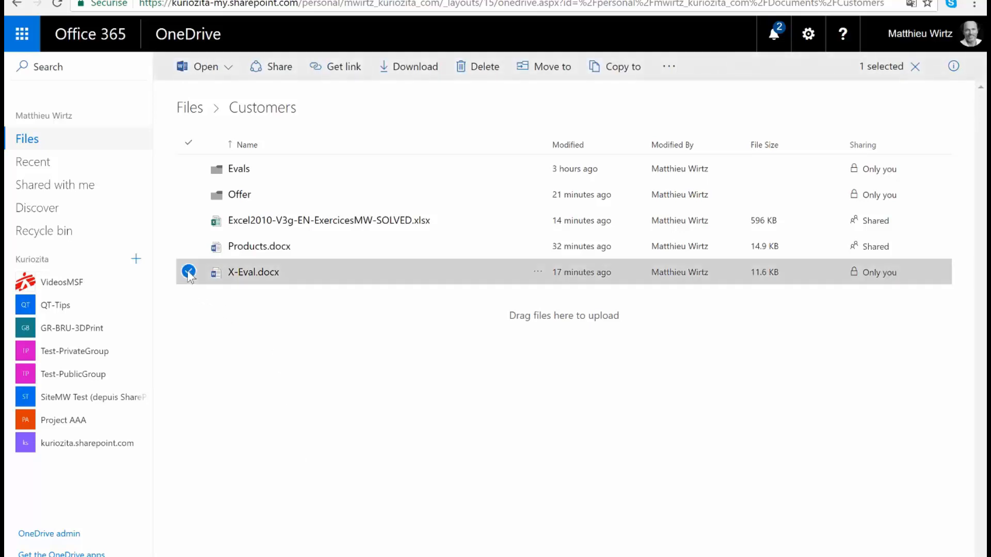
pyautogui.click(352, 70)
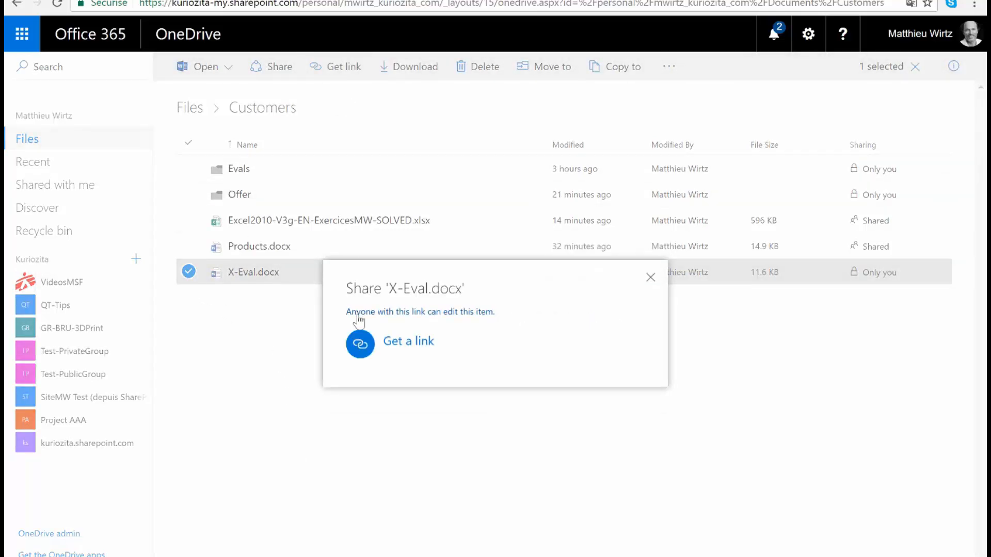
pyautogui.click(413, 313)
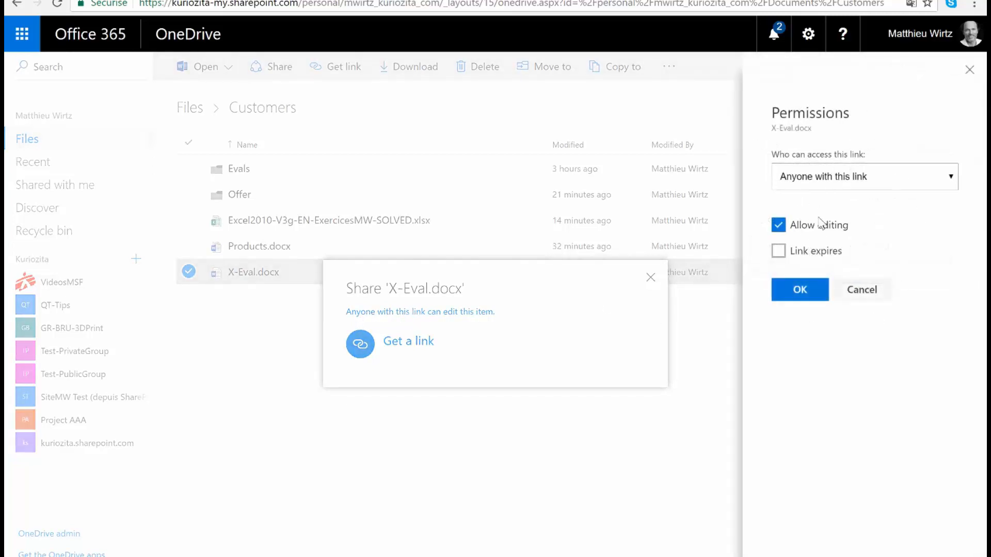
pyautogui.click(861, 300)
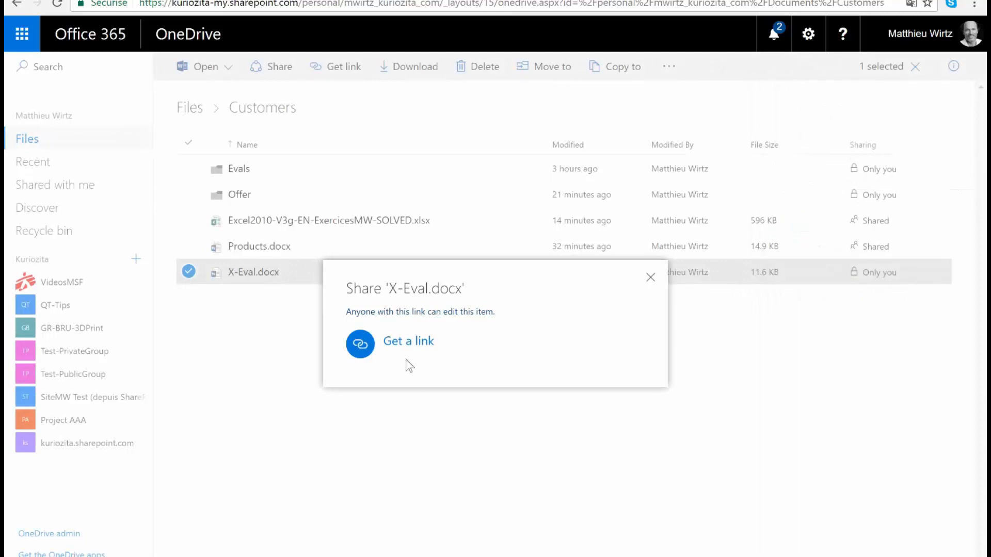
pyautogui.click(412, 343)
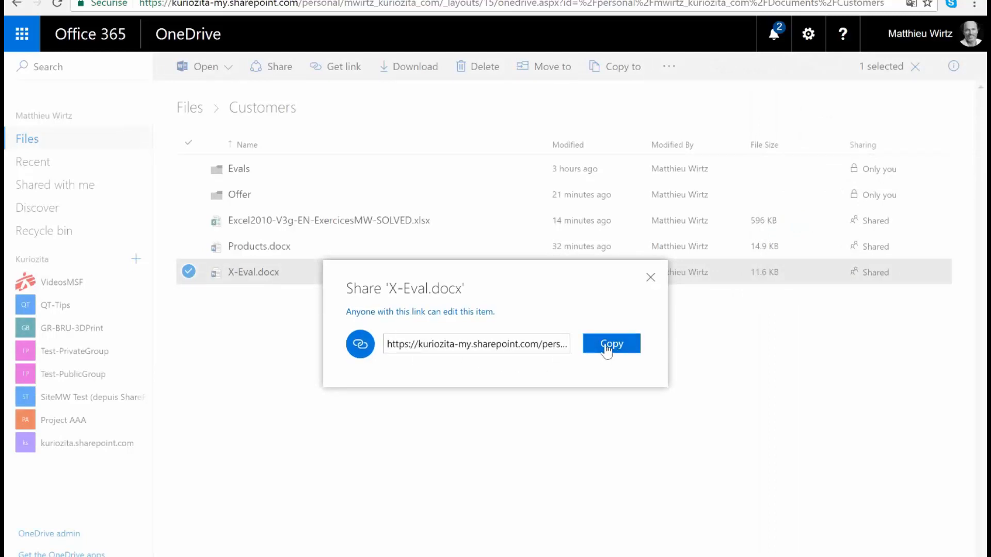
pyautogui.click(603, 345)
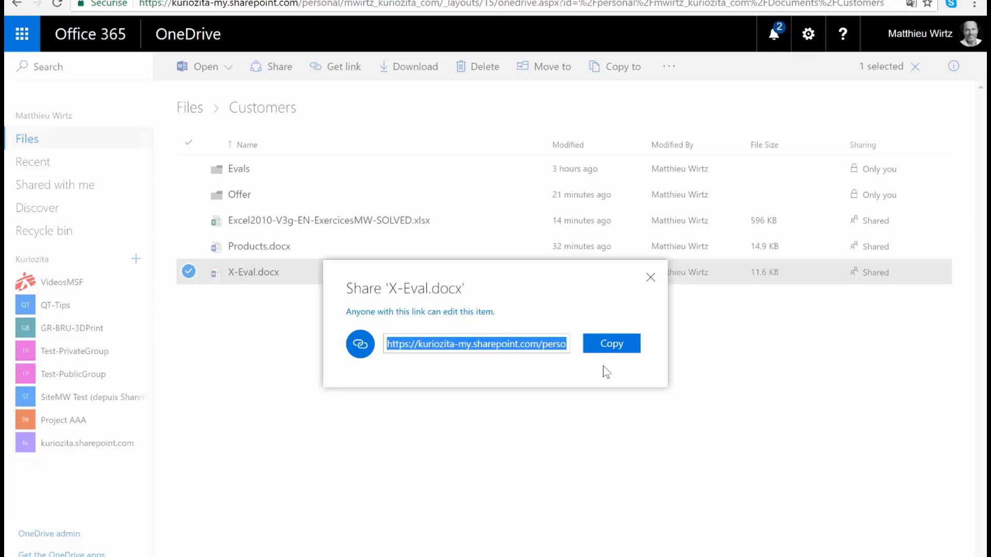
pyautogui.click(682, 410)
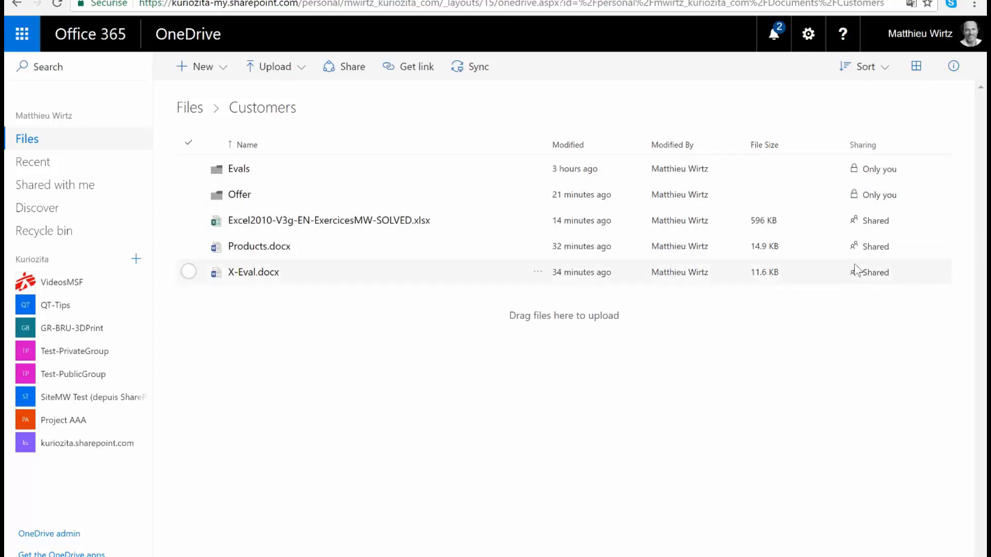
# Examine the recent activity and sharing details of Products.docx, including its link and the people with access, and close the details
pyautogui.click(188, 246)
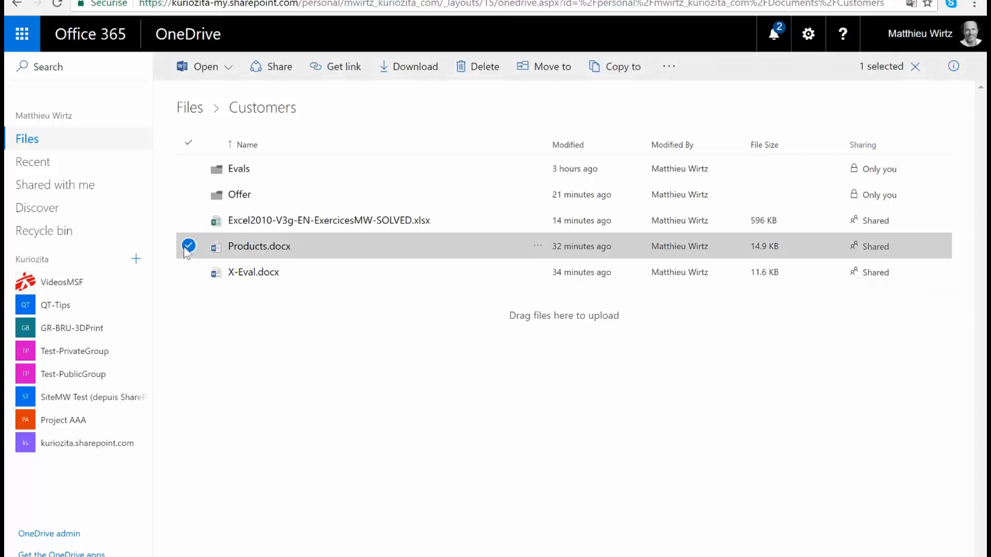
pyautogui.click(950, 73)
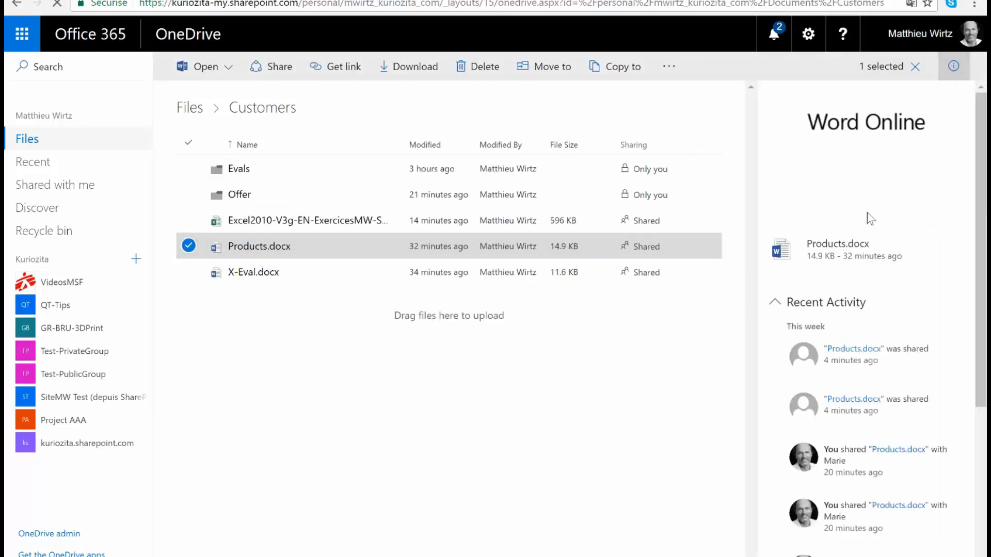
pyautogui.click(774, 302)
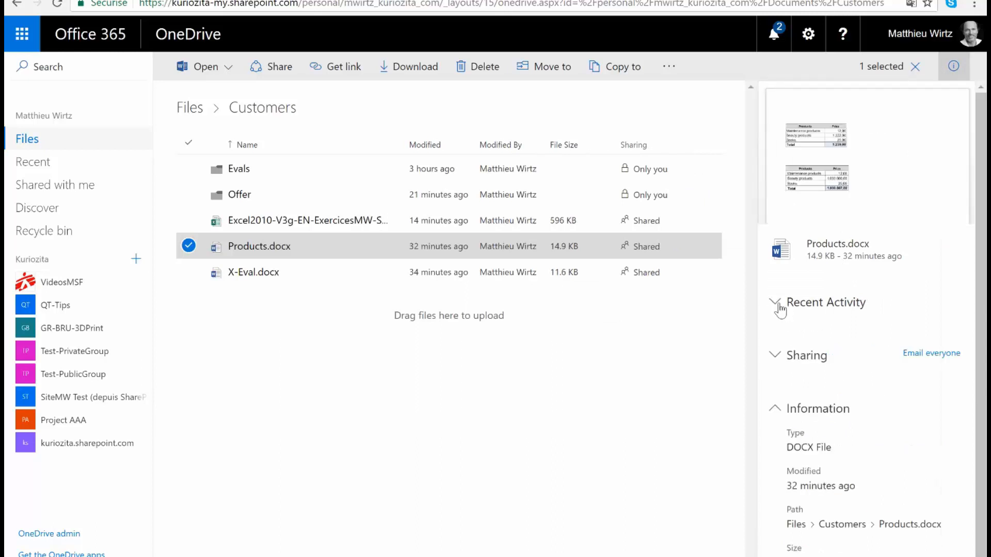
pyautogui.click(772, 357)
pyautogui.scroll(-1, 827, 425)
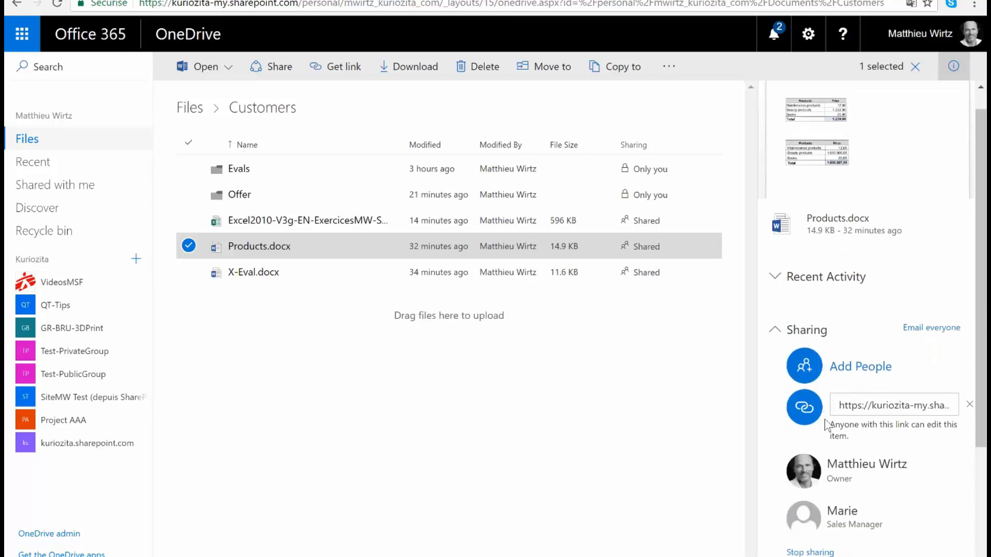
pyautogui.scroll(-3, 827, 425)
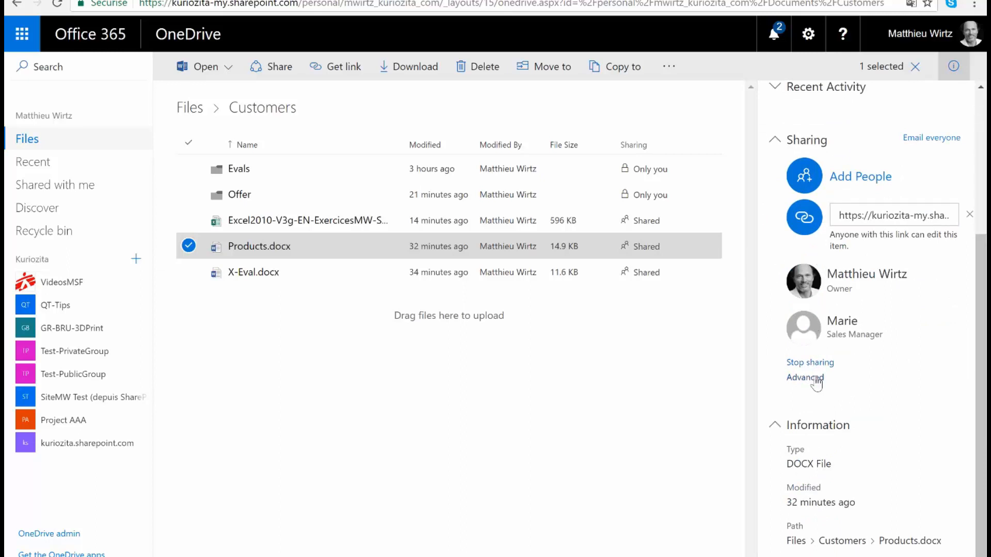
pyautogui.click(775, 140)
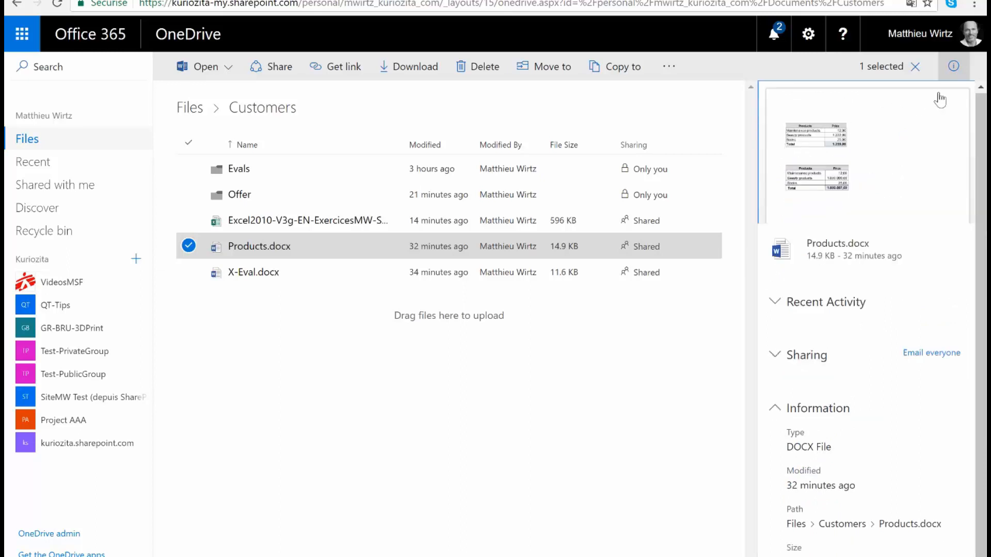
pyautogui.click(954, 67)
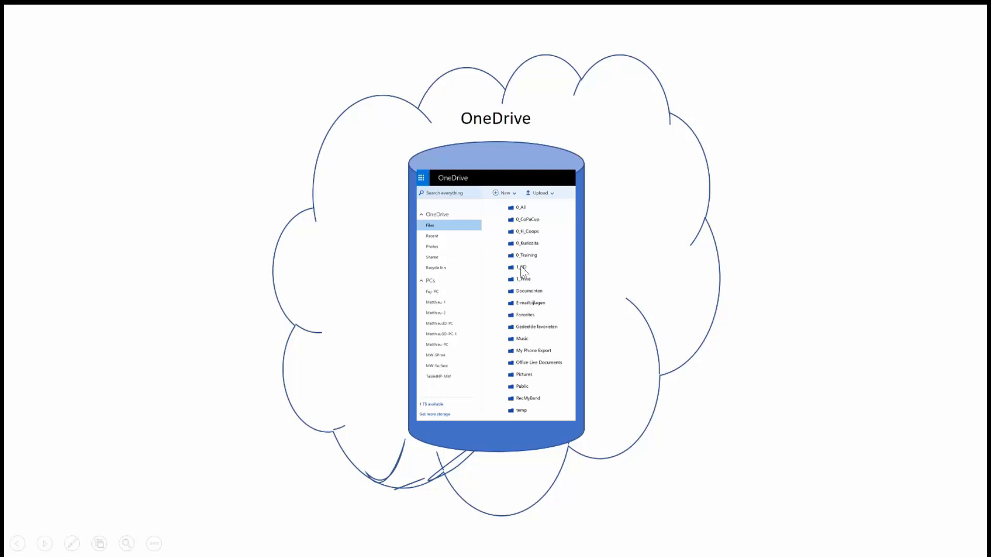
pyautogui.click(522, 264)
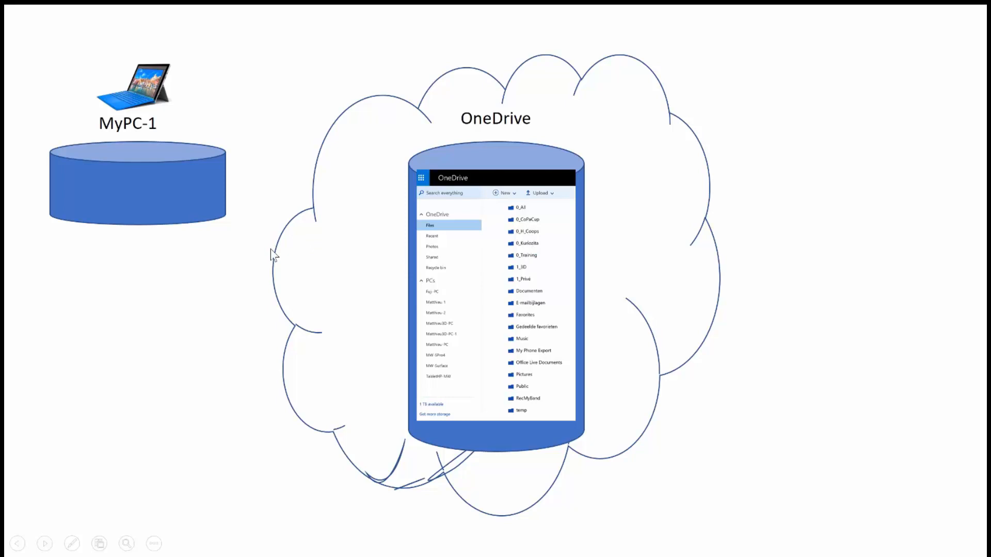
pyautogui.click(497, 347)
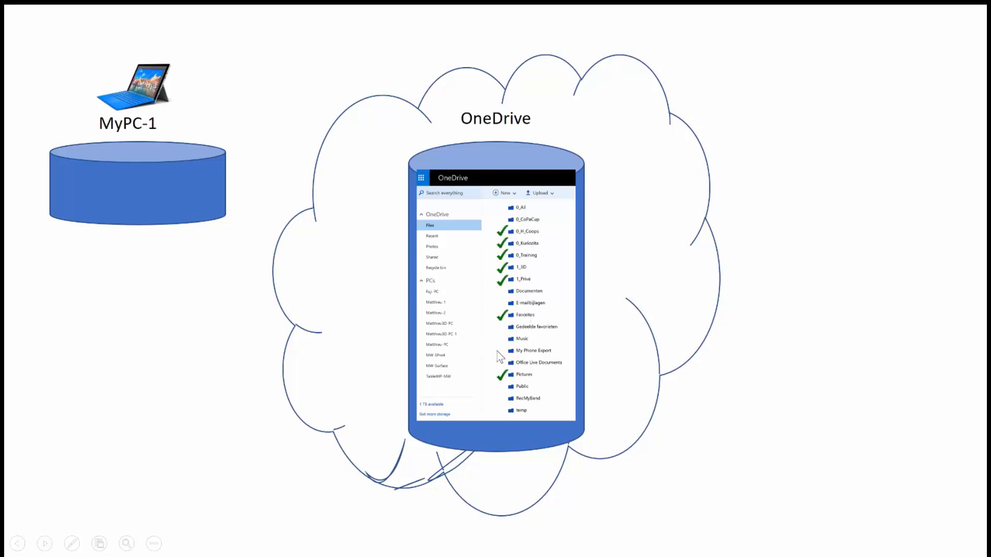